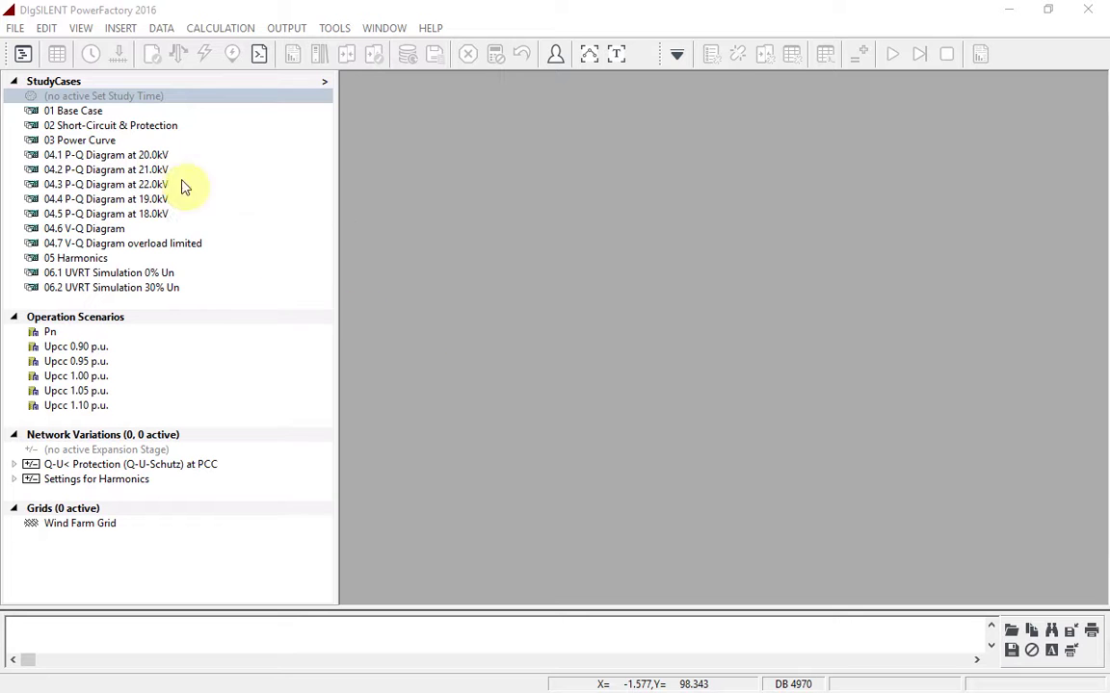
- Activate the study case 04.1 P-Q Diagram at 20.0kV and show its grid diagram
right_click(148, 157)
click(231, 211)
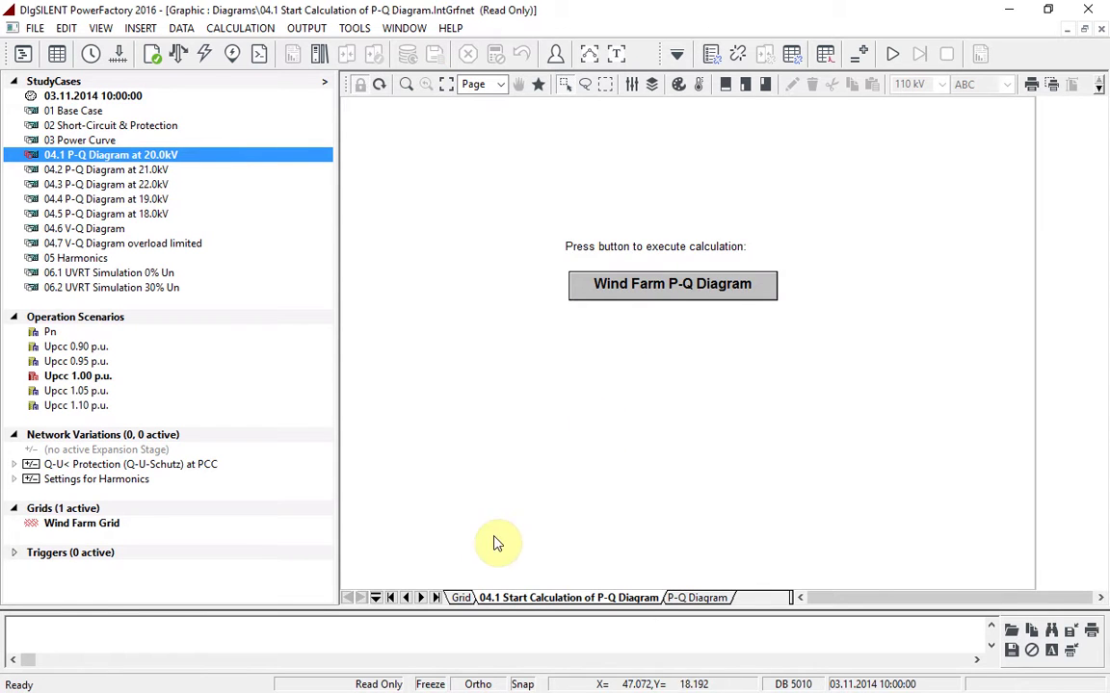
click(460, 597)
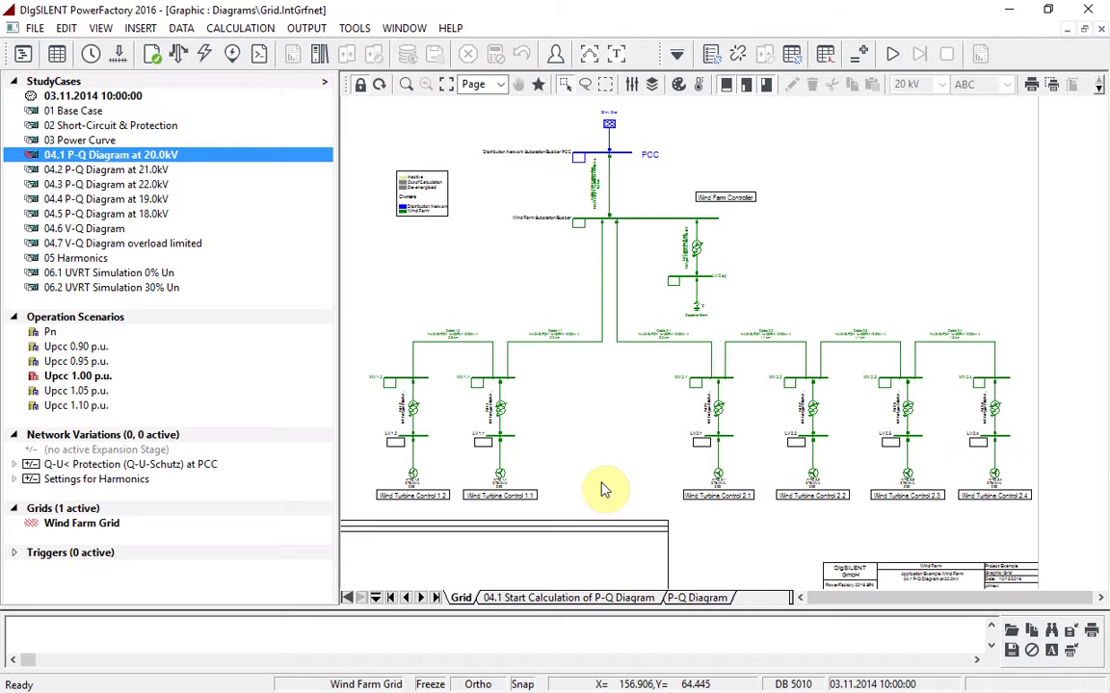
- Examine the load flow dispatch and operational limits of wind turbine generator WTG 1.1
double_click(501, 479)
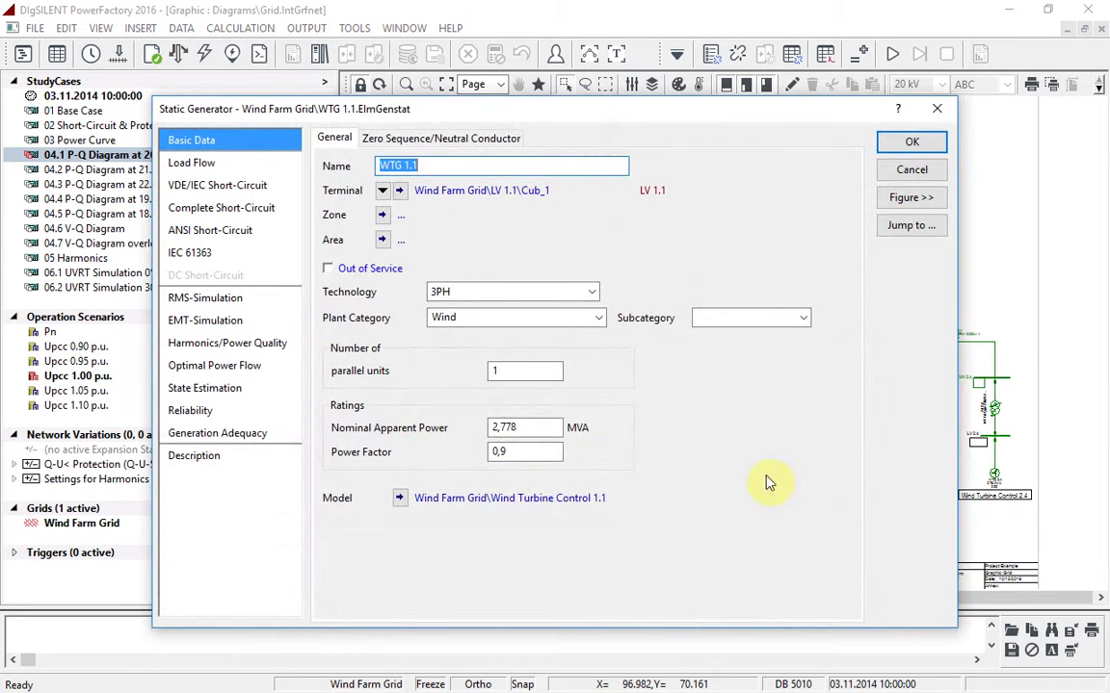
click(241, 167)
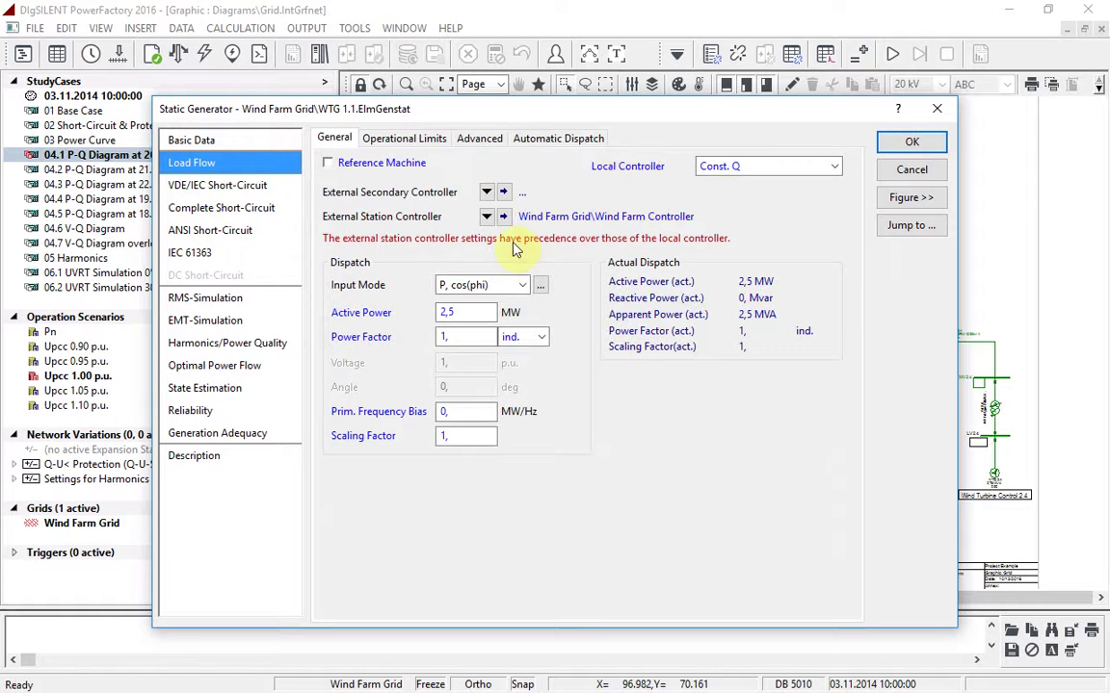
click(403, 141)
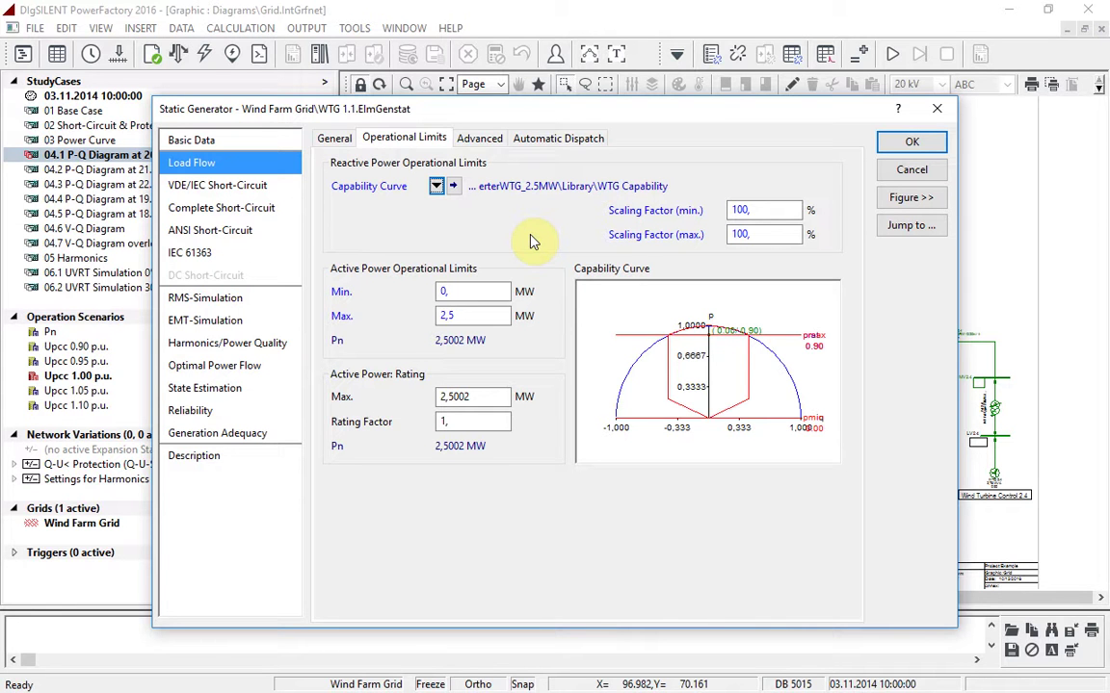
- Inspect the WTG Capability curve's Qmax and Qmin matrices and its voltage-dependent limit configuration, and return to the grid diagram
click(453, 186)
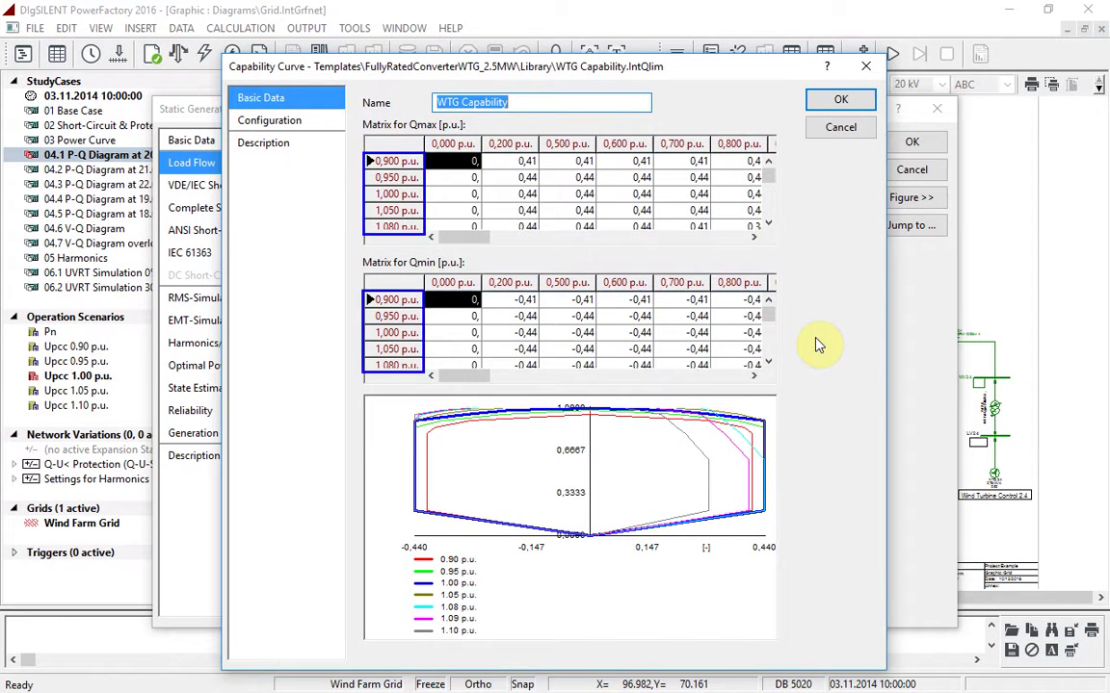
click(298, 125)
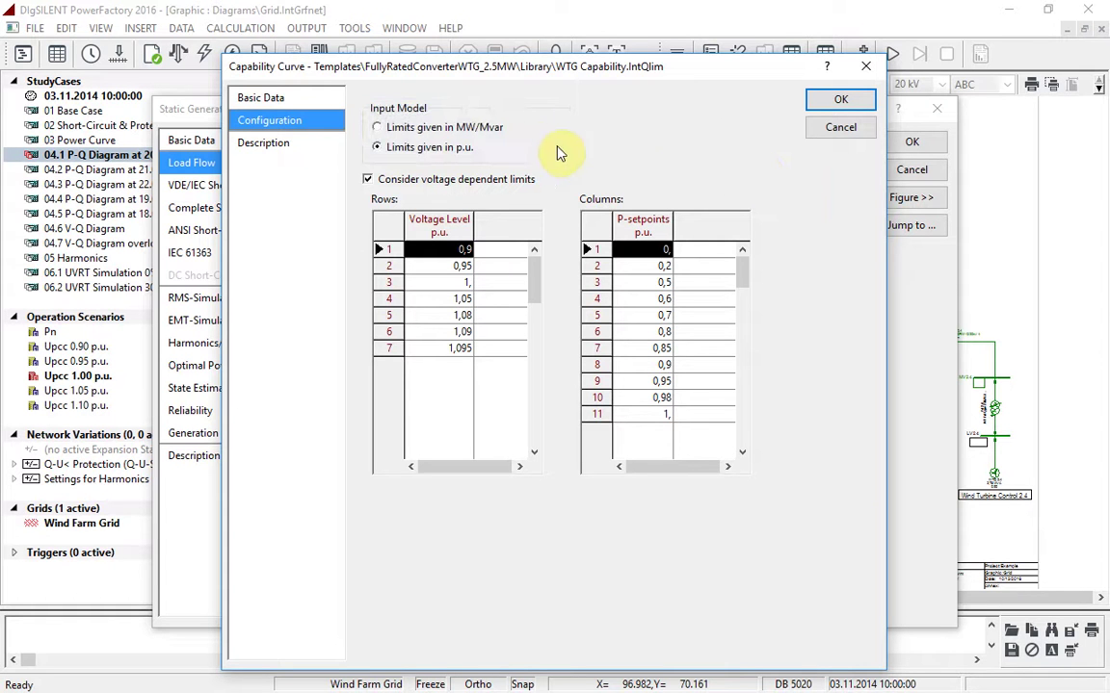
click(311, 100)
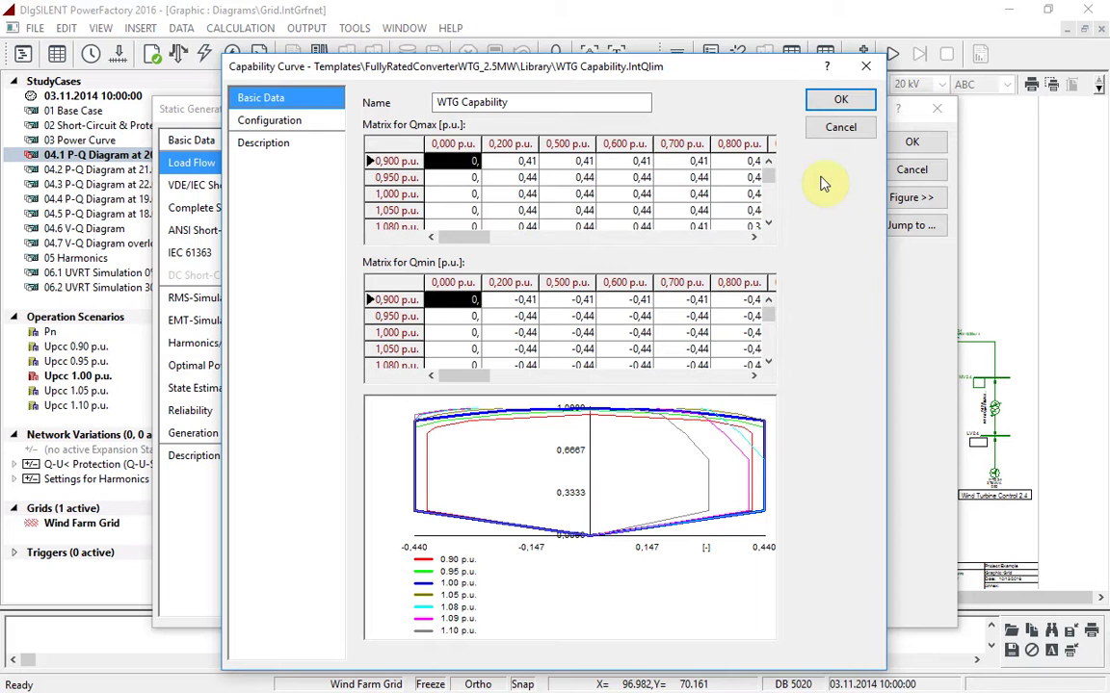
click(836, 102)
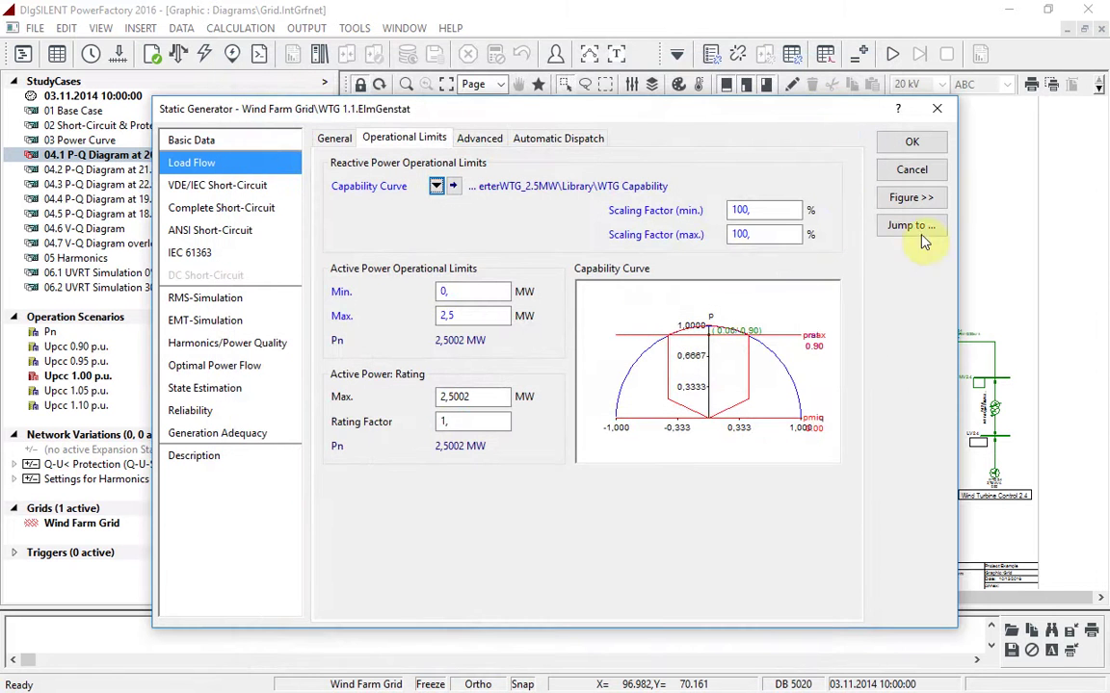
click(911, 162)
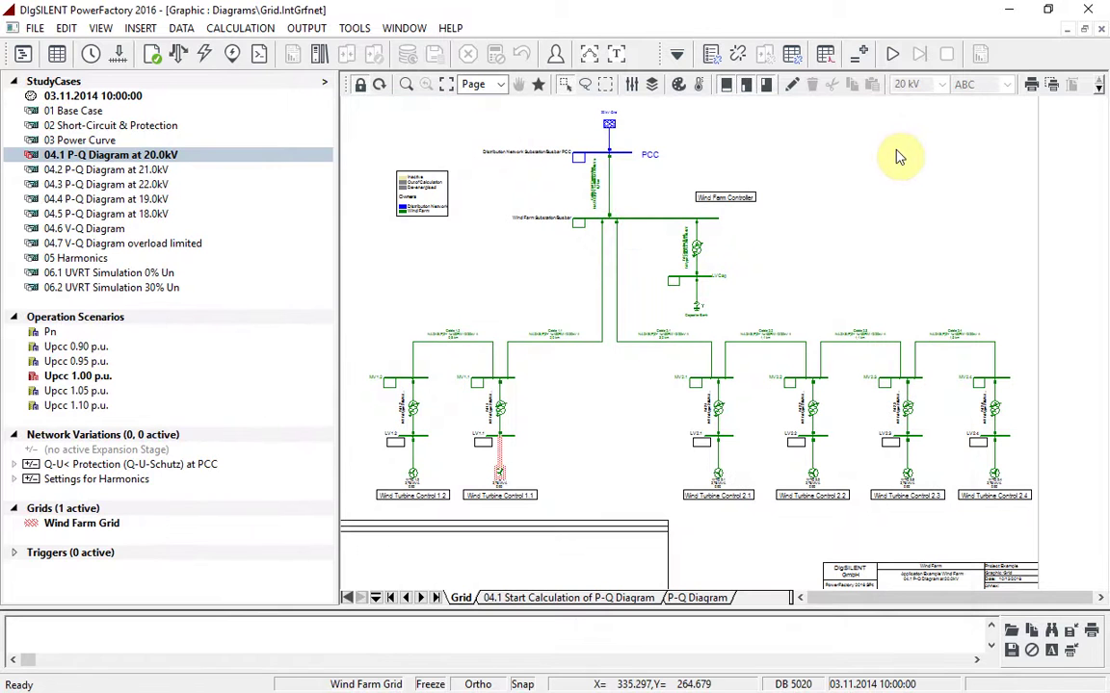
- Check the load flow voltage control settings and voltage limits of Busbar PCC, and close its dialog
double_click(622, 152)
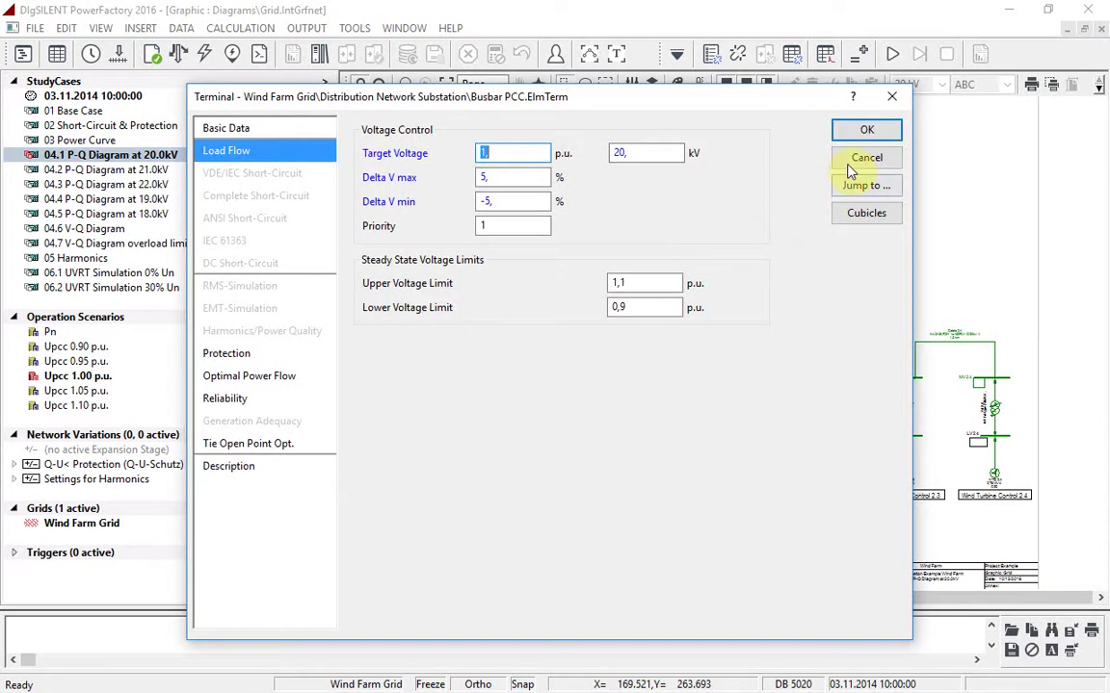
click(864, 131)
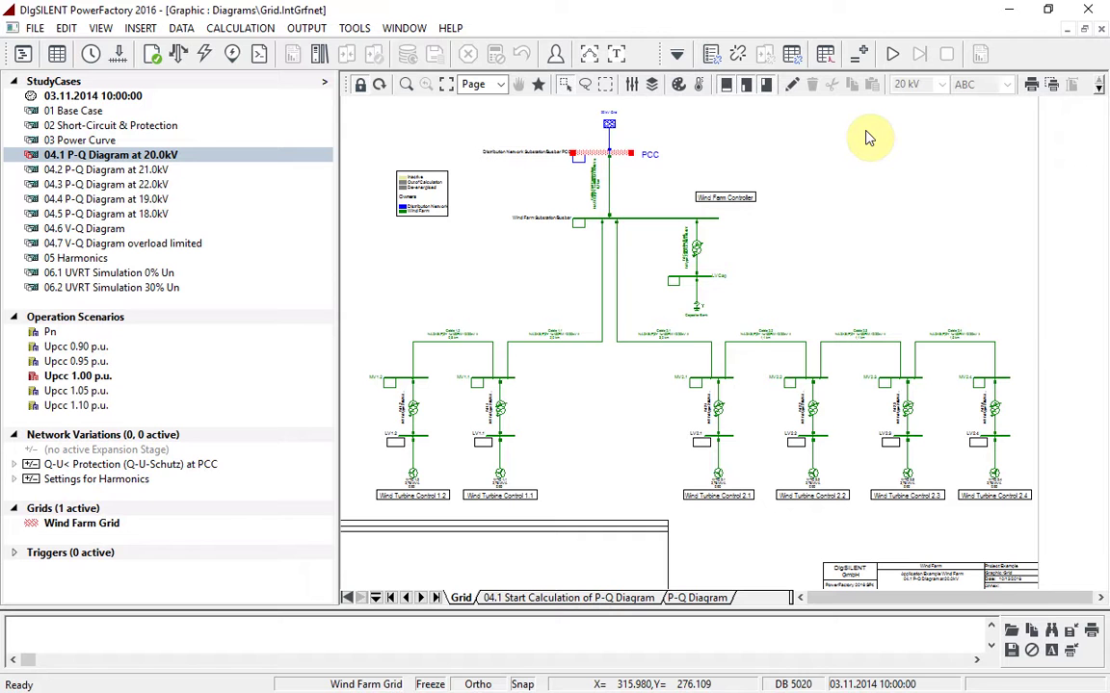
- Open the Wind Farm P-Q Diagram script of study case 04.1, read its description and return to its basic options
click(586, 601)
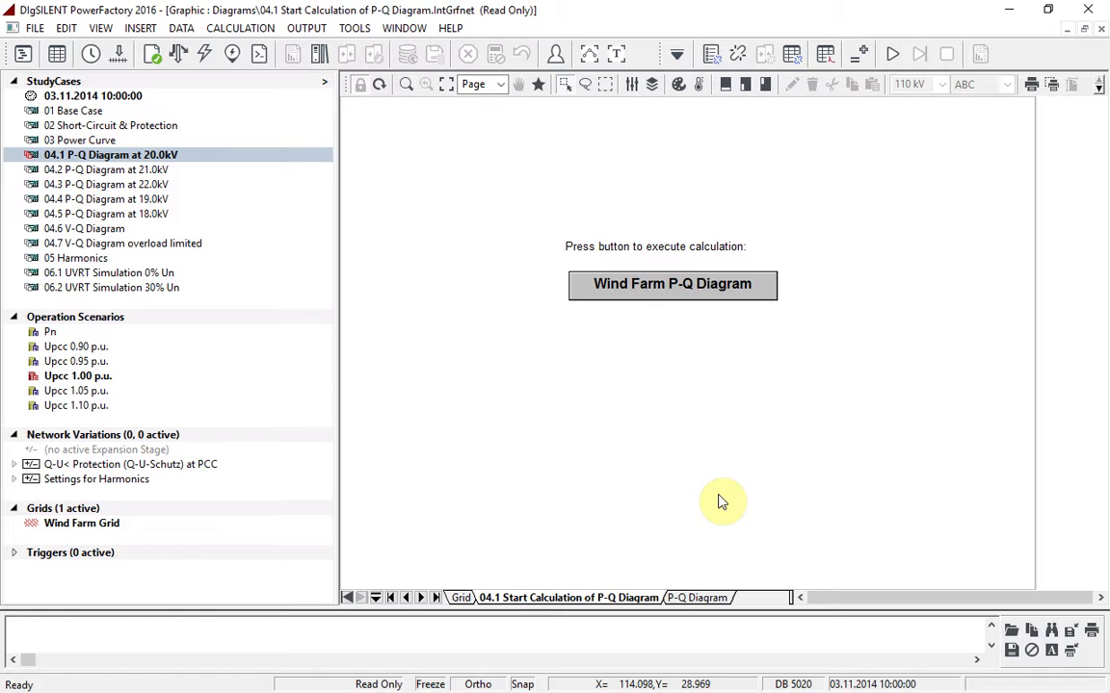
click(715, 289)
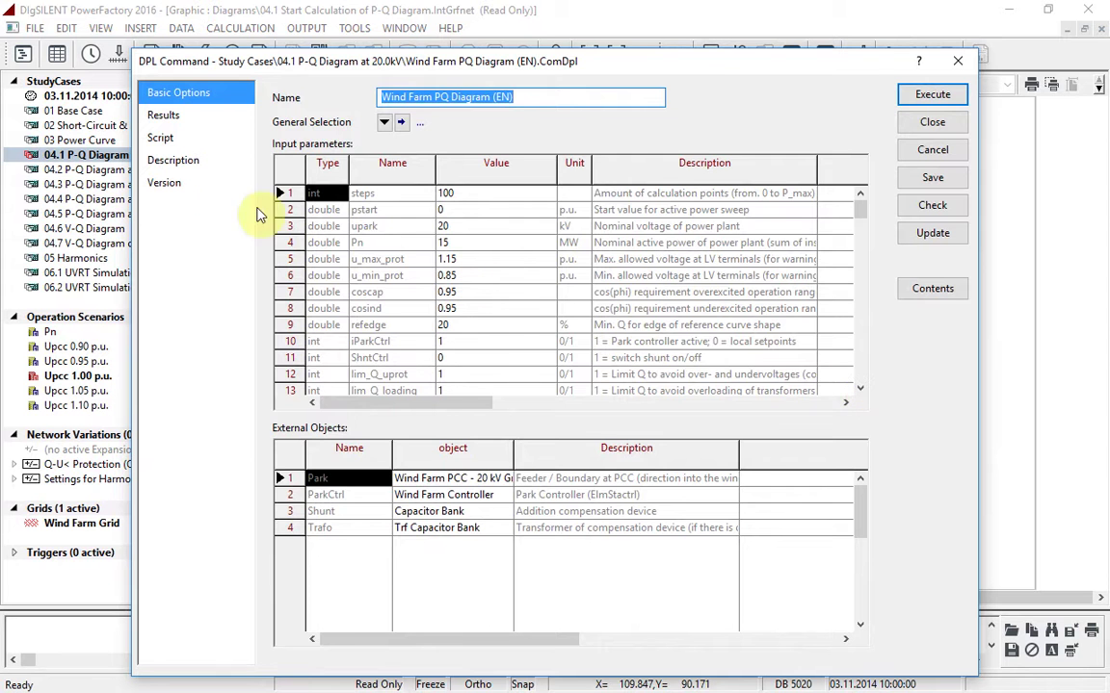
click(175, 160)
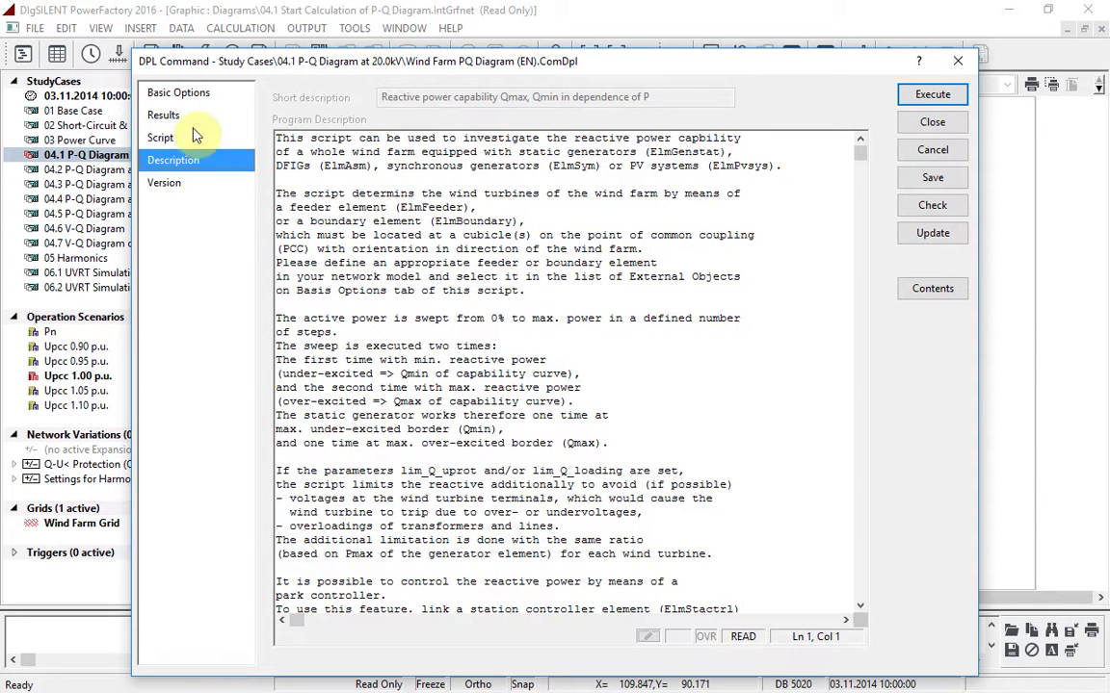
click(179, 92)
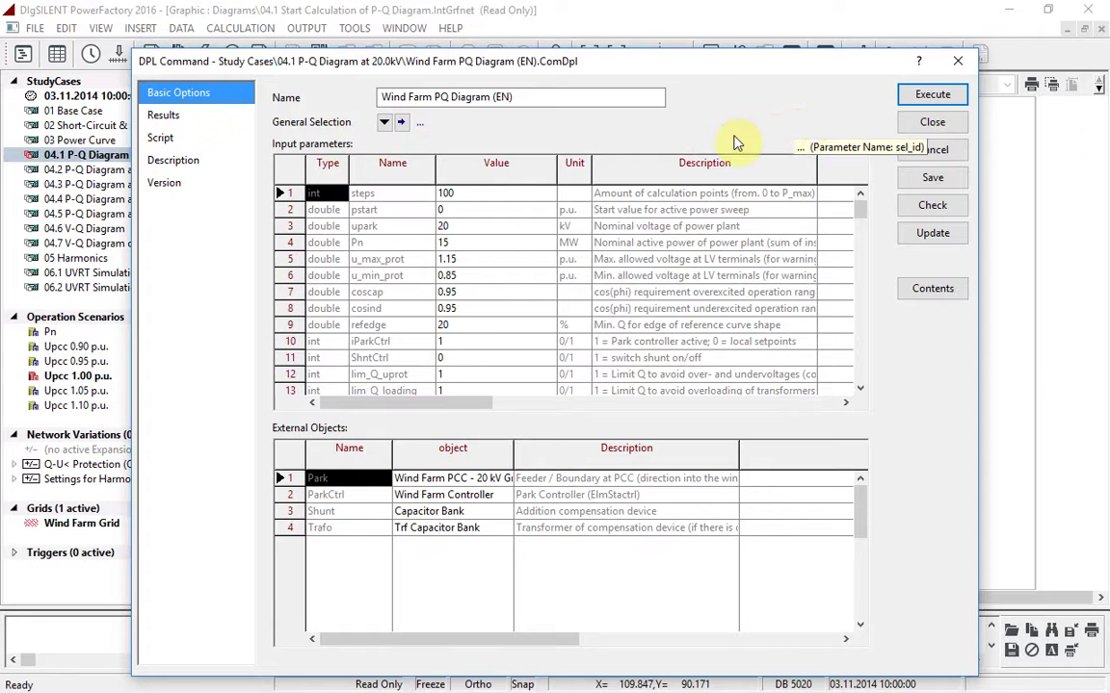
- Review the script's calculation steps and active power sweep parameters, and execute the P-Q diagram calculation
click(532, 197)
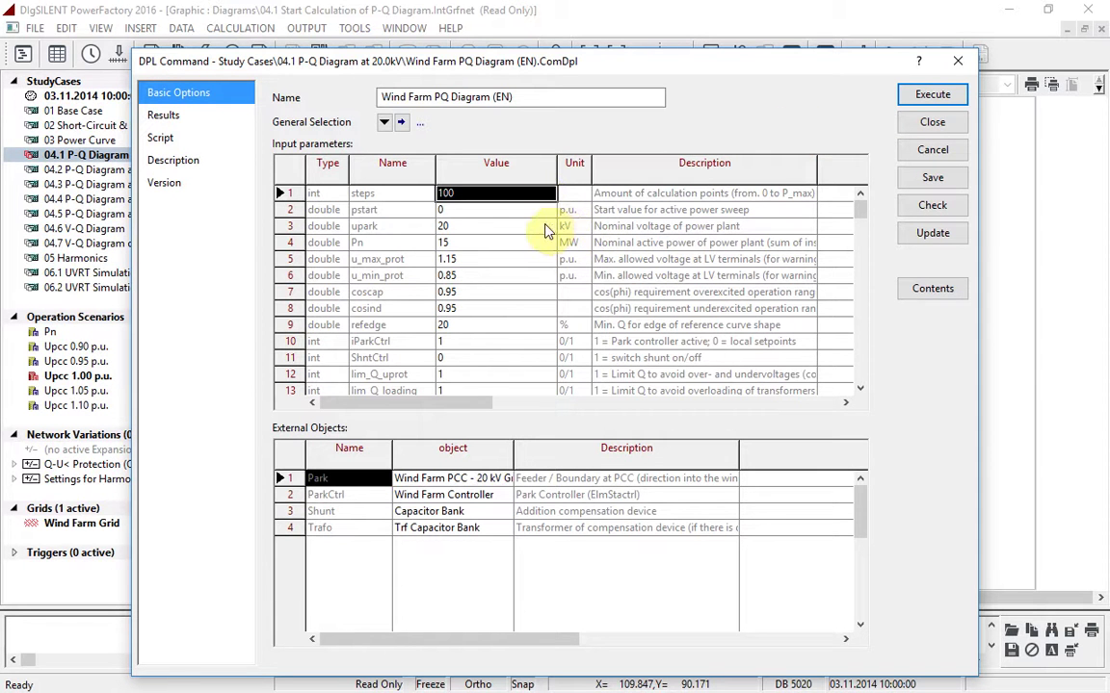
click(546, 227)
click(306, 193)
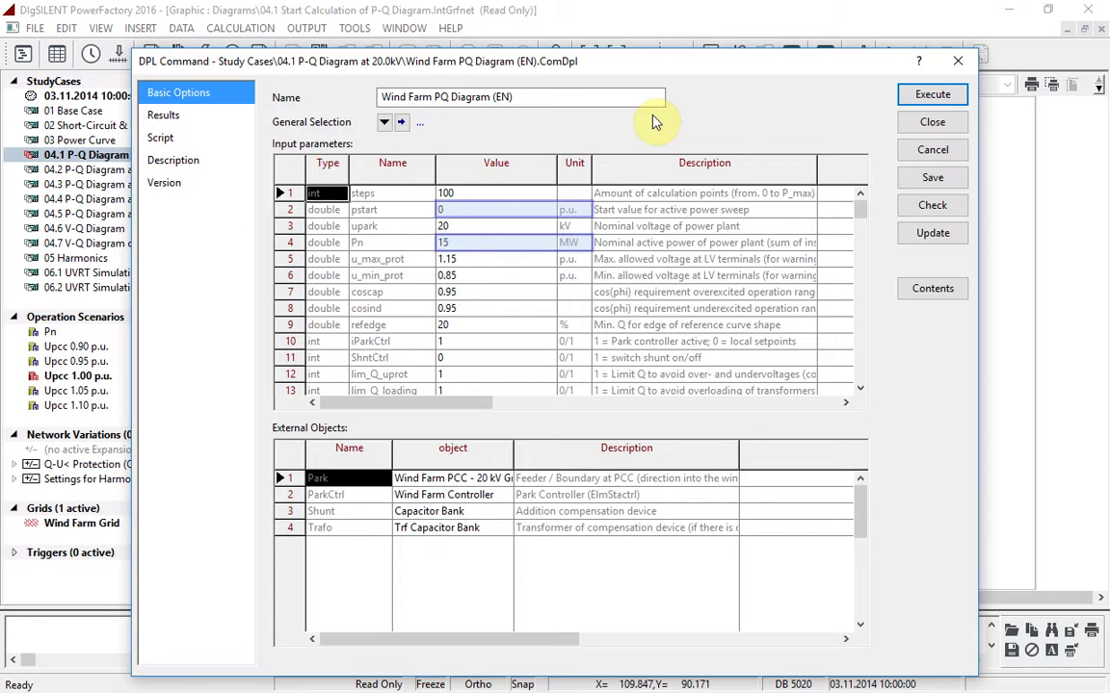
click(911, 95)
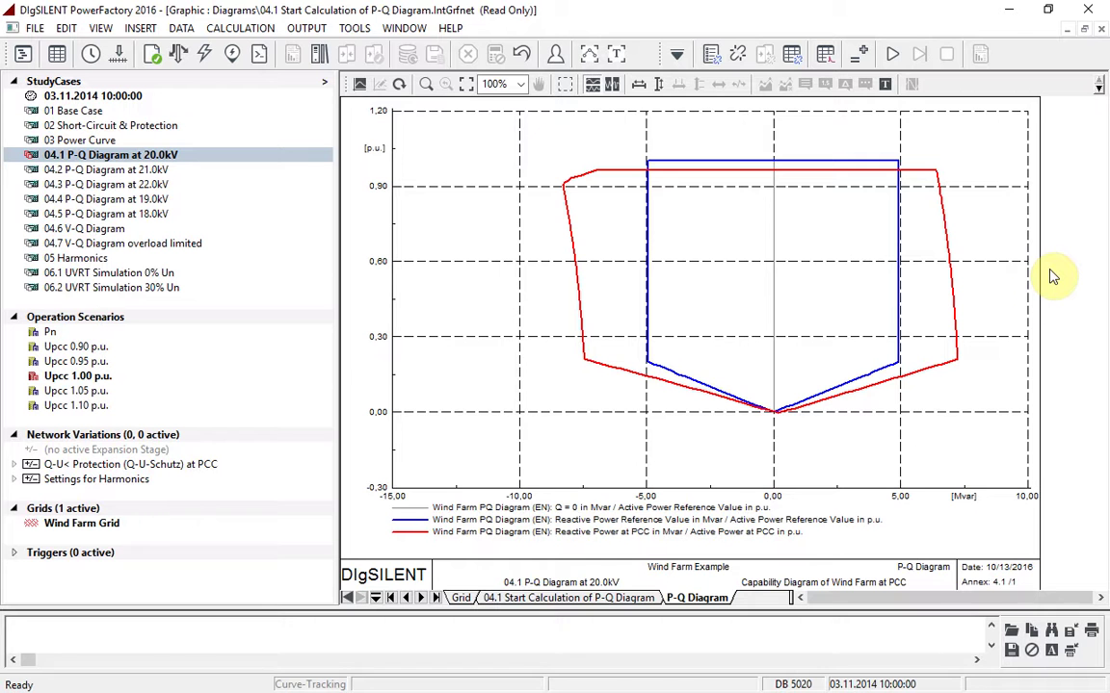
- Set the script's refedge parameter to 100 % and execute the wind farm P-Q diagram calculation again
click(570, 598)
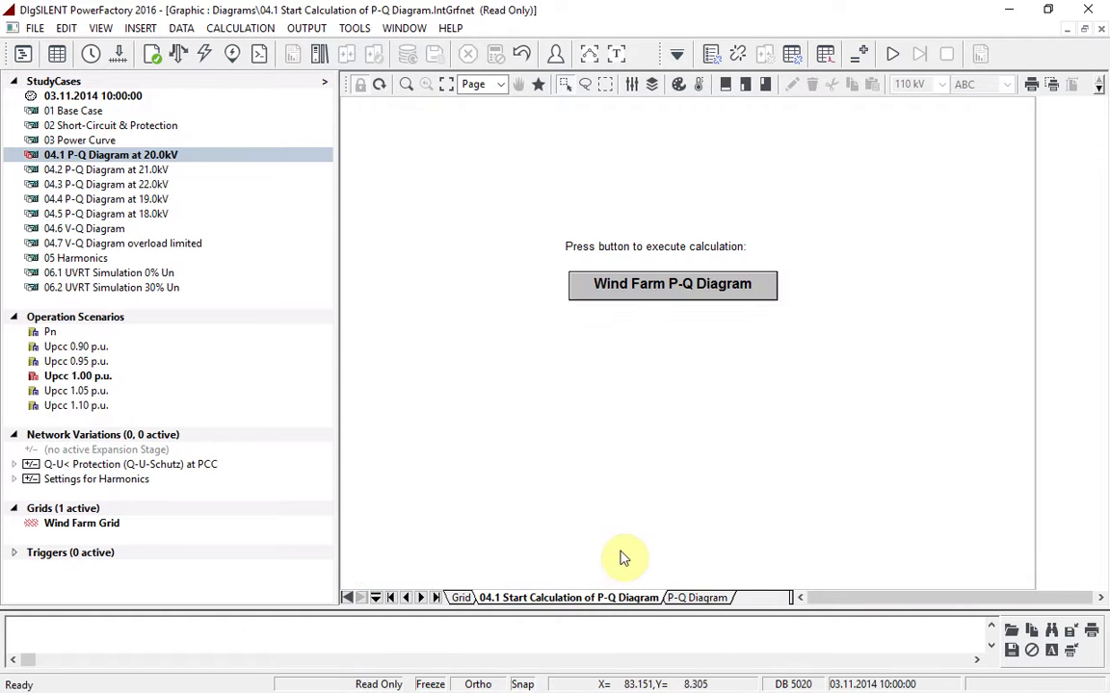
click(715, 290)
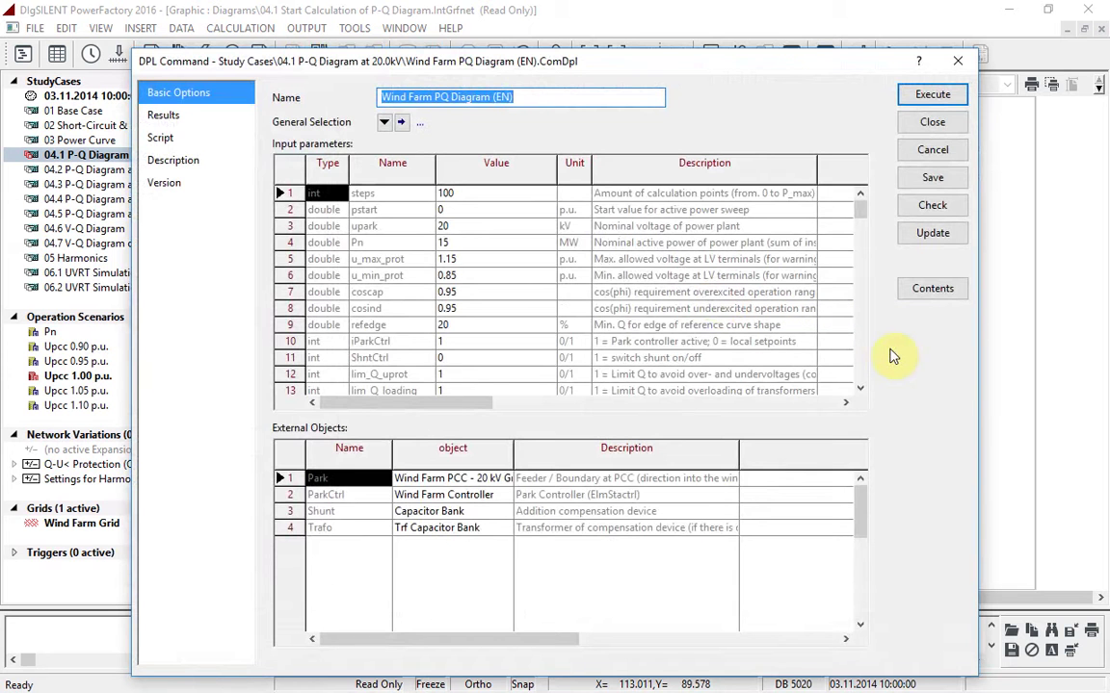
click(523, 328)
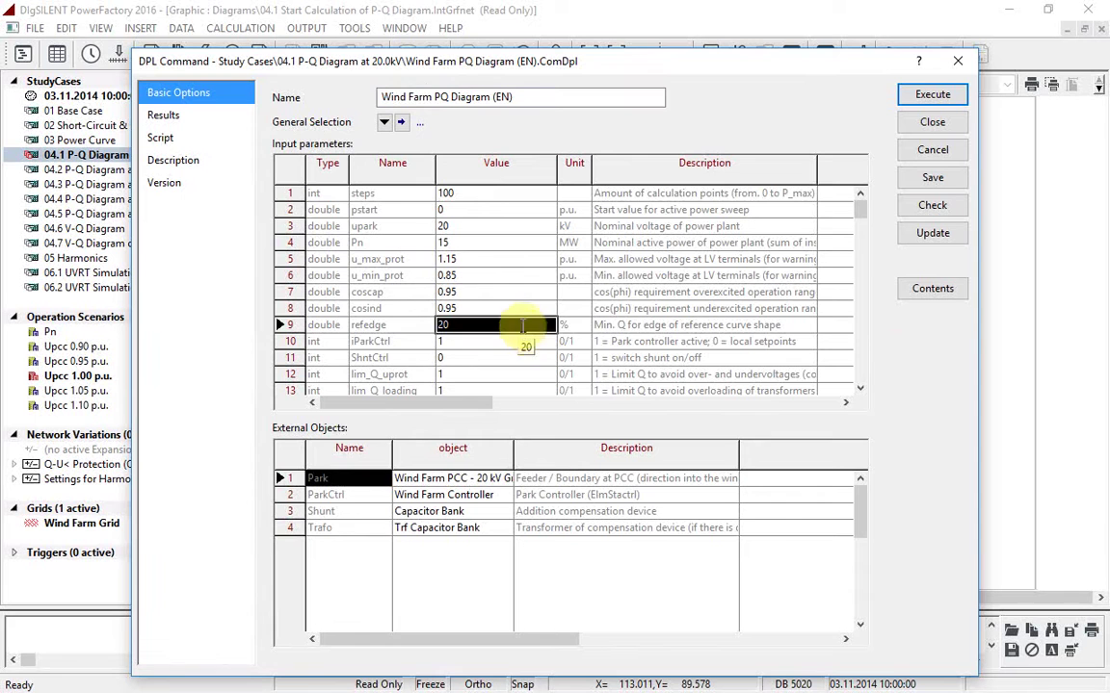
text(100)
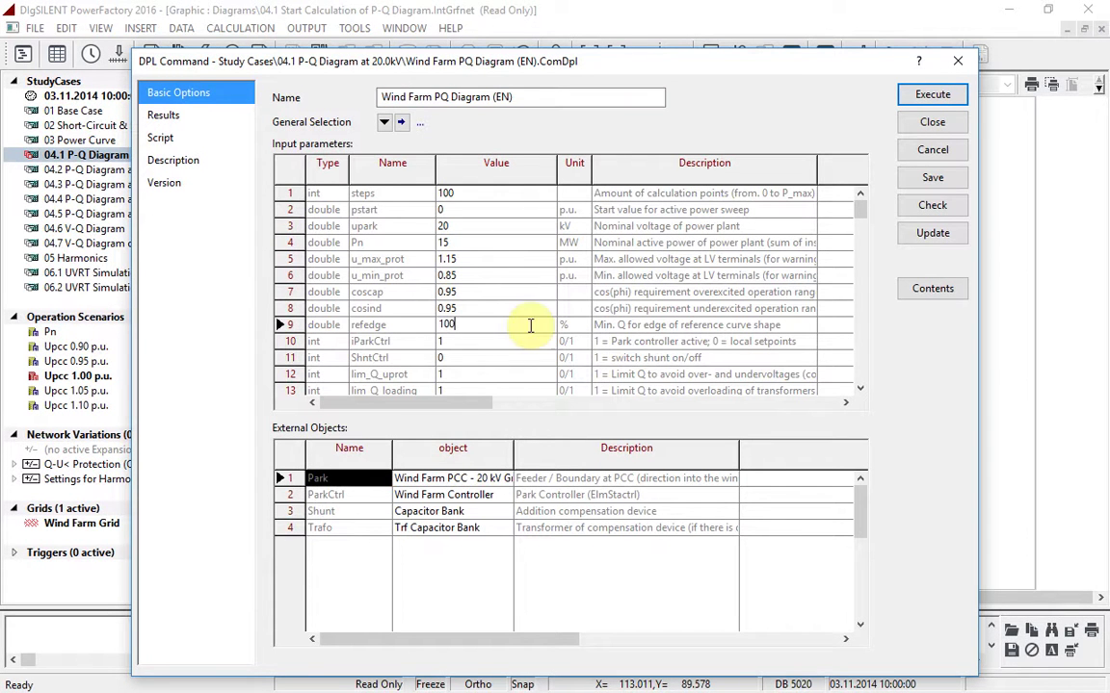
click(901, 369)
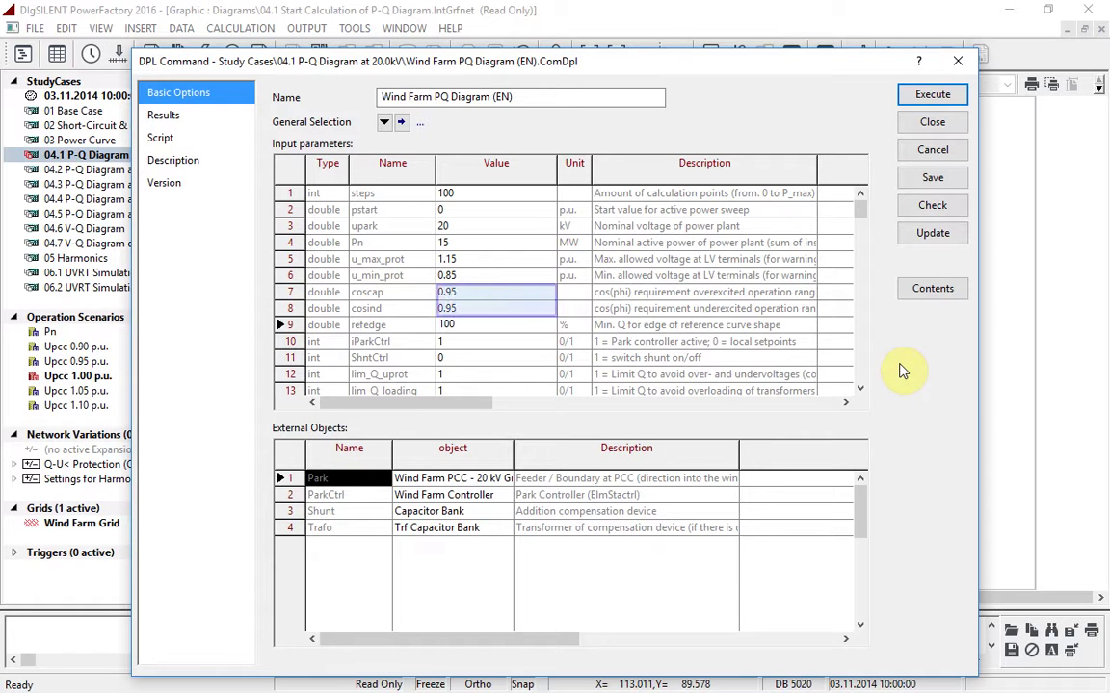
click(930, 94)
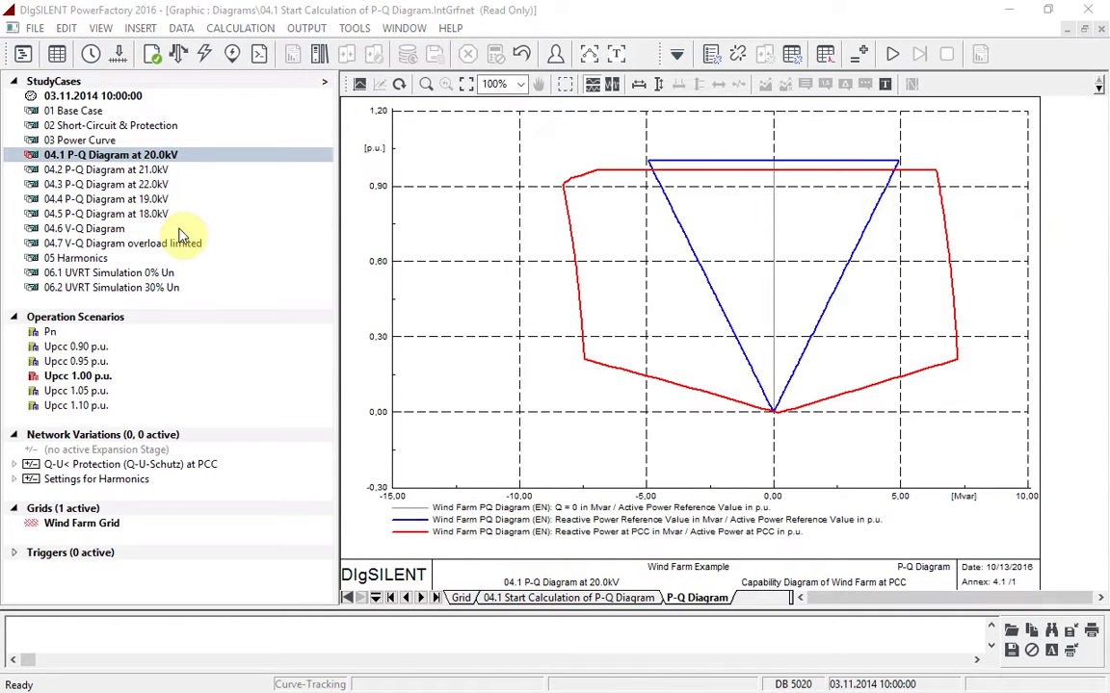
- Activate the study case 04.5 P-Q Diagram at 18.0kV and execute its wind farm P-Q diagram calculation
right_click(144, 213)
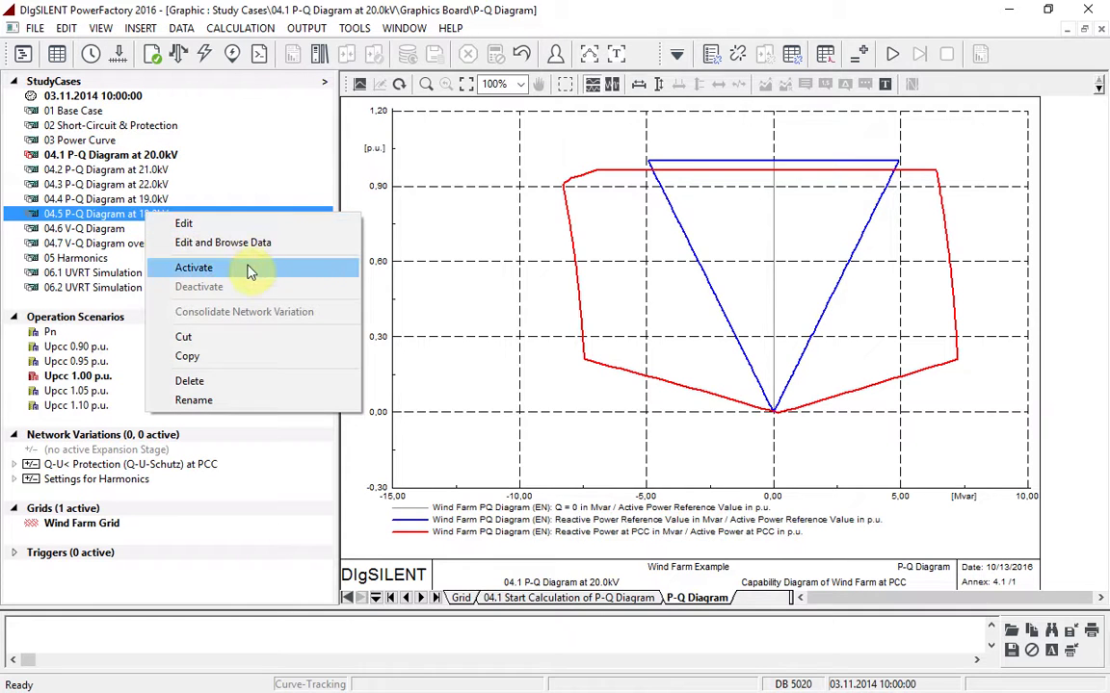
click(248, 269)
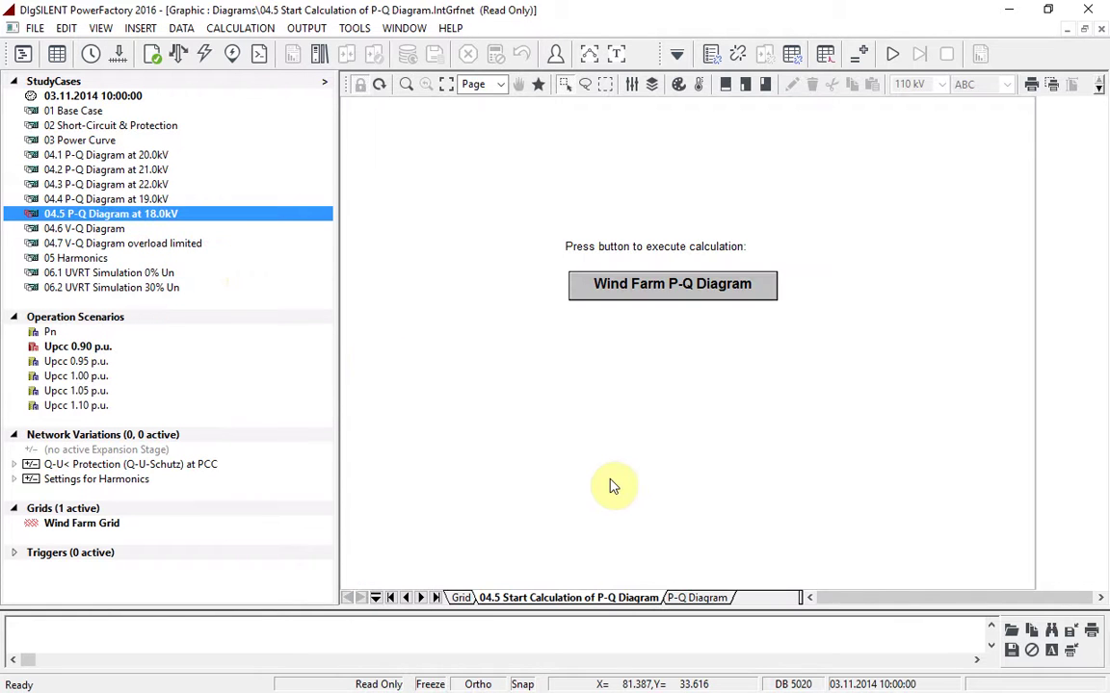
click(736, 290)
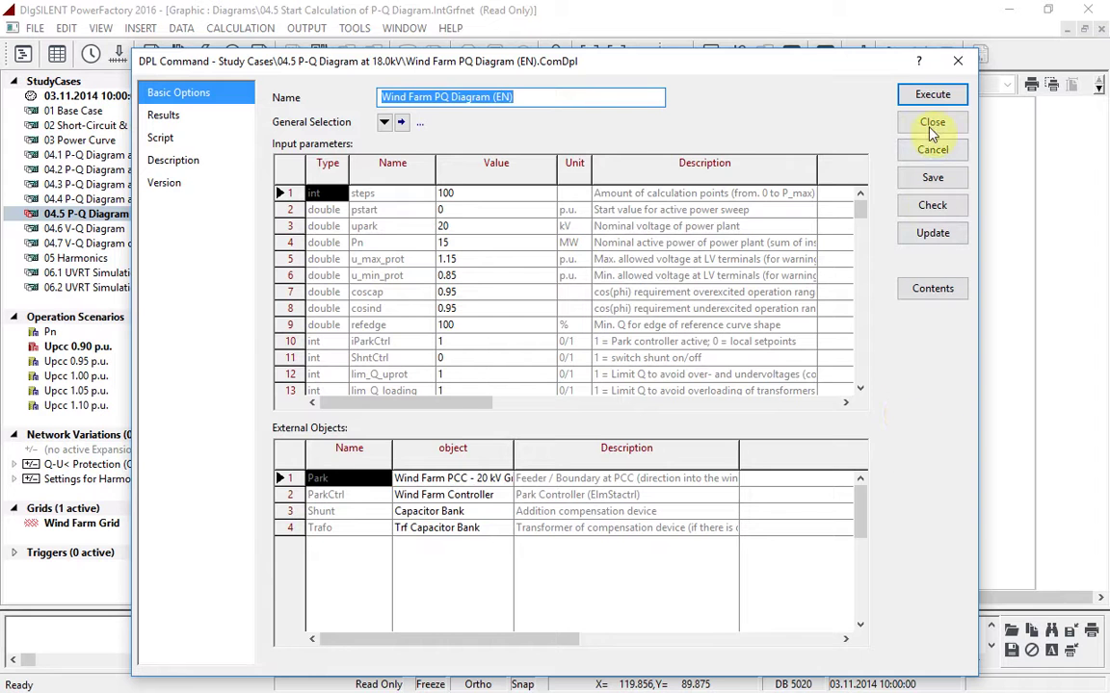
click(925, 93)
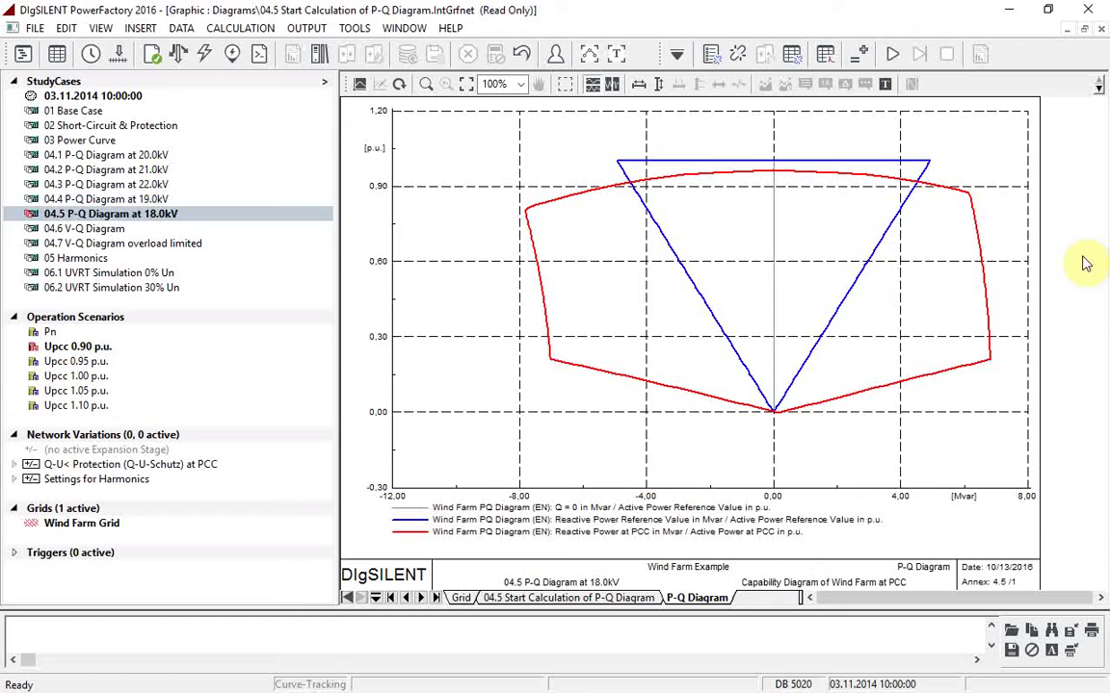
- Read the PQ-analysis results and Q-limiting messages in the maximized output window, and return to the enlarged P-Q diagram
click(617, 58)
scroll(730, 279, down, 3)
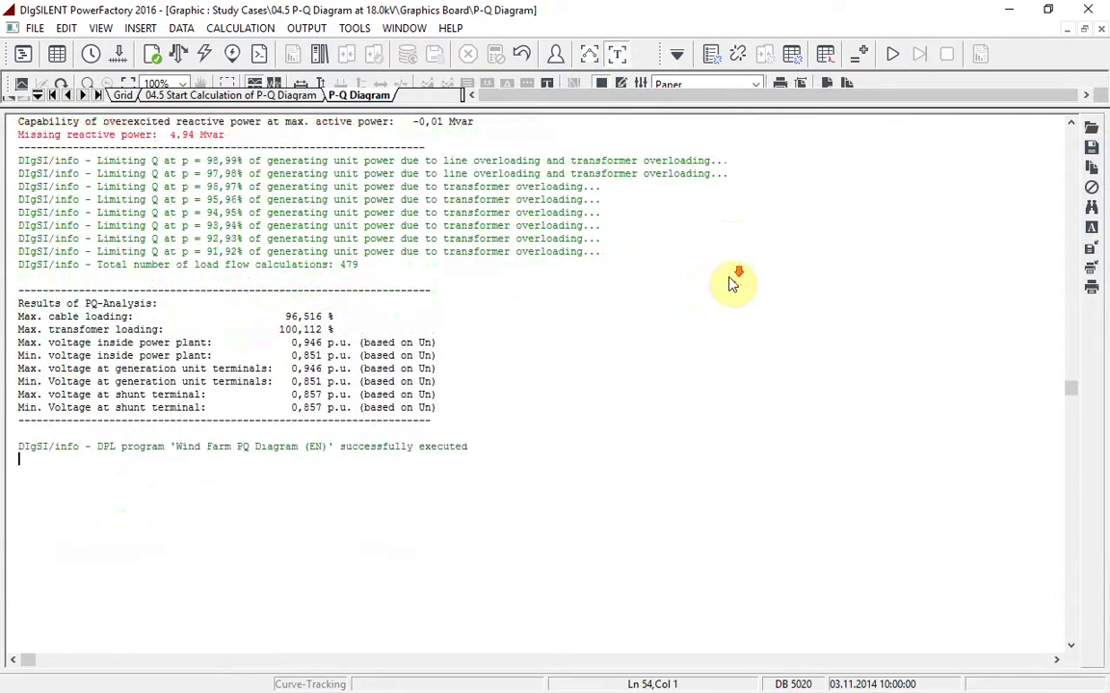
scroll(730, 282, down, 3)
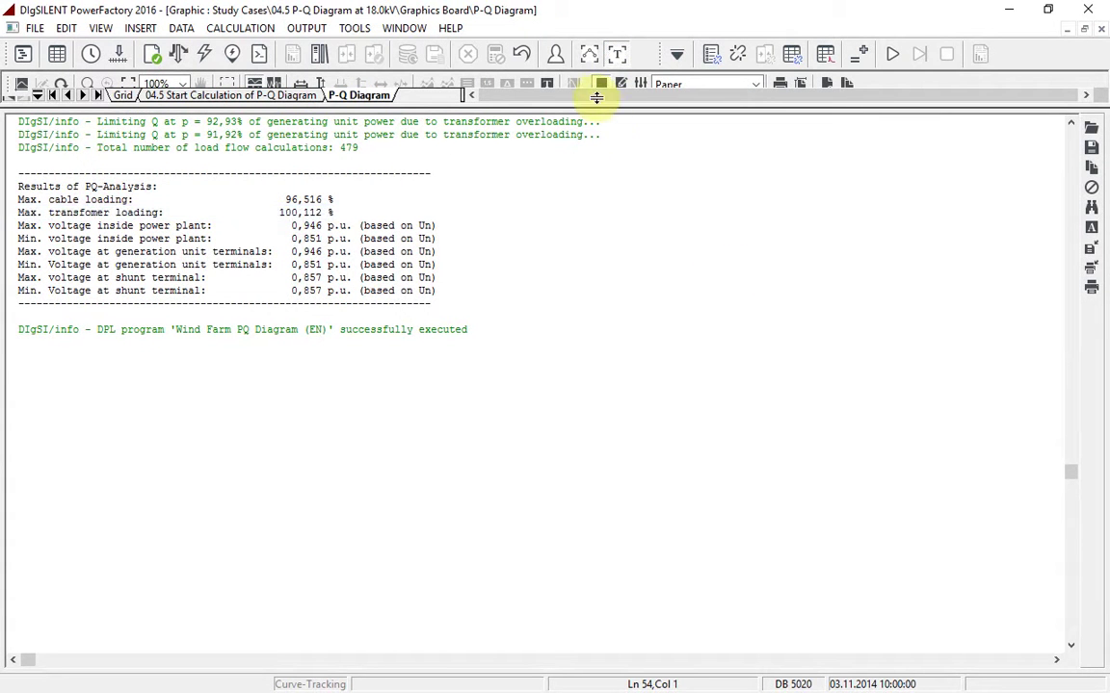
click(589, 56)
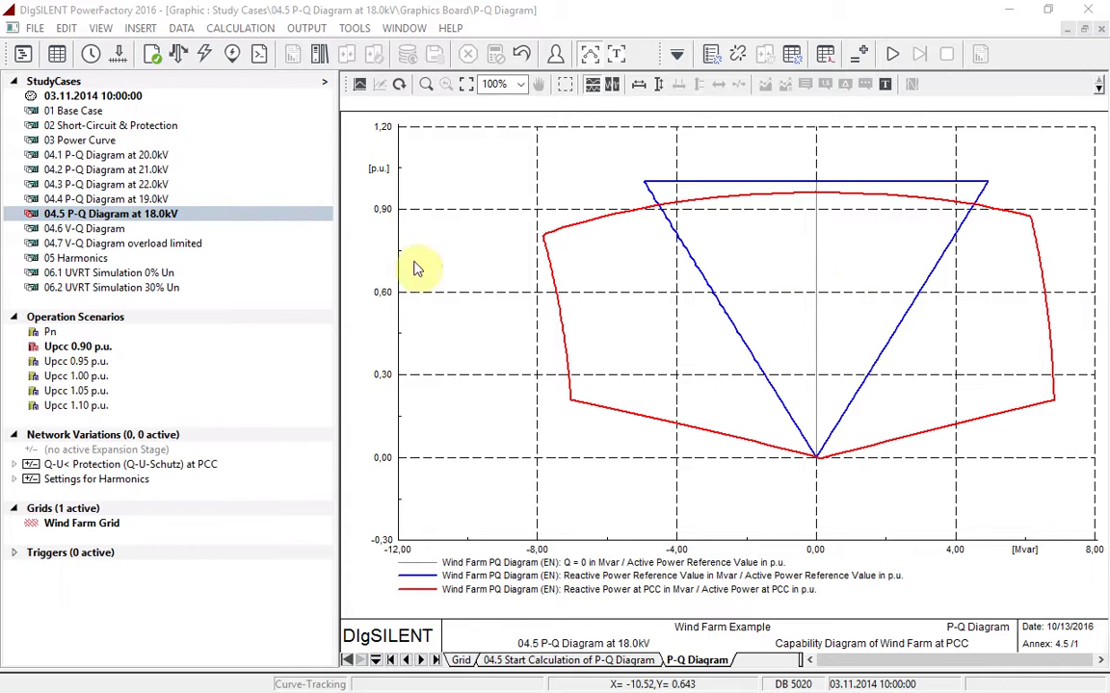
- Activate the study case 04.3 P-Q Diagram at 22.0kV and show its grid diagram
click(138, 186)
right_click(123, 162)
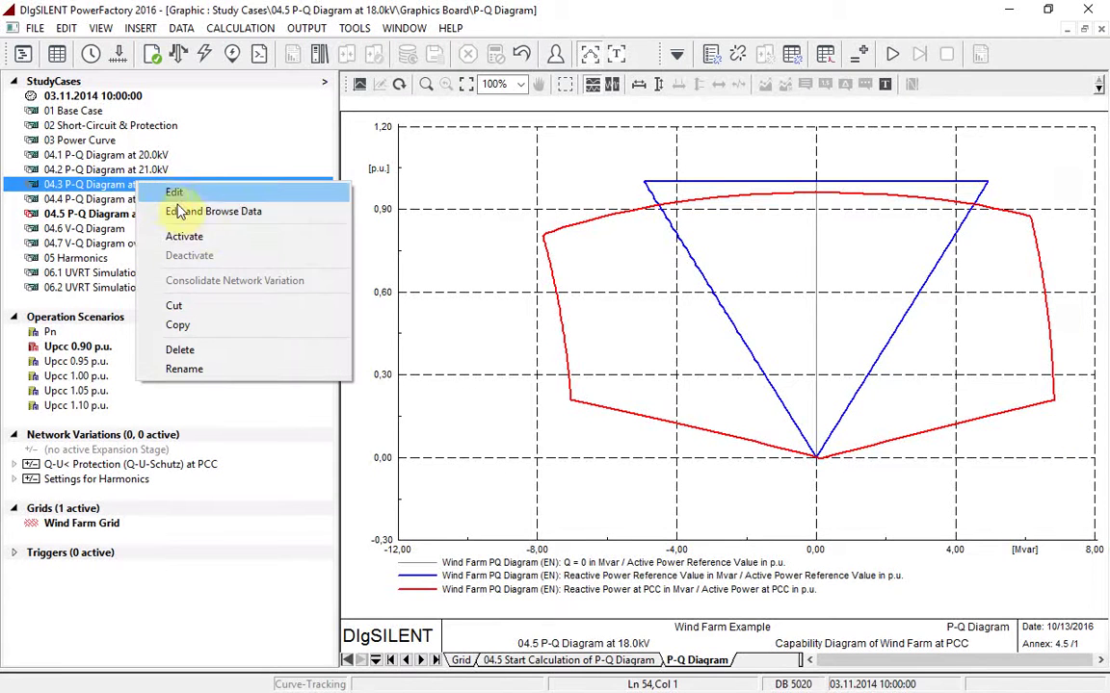
click(202, 232)
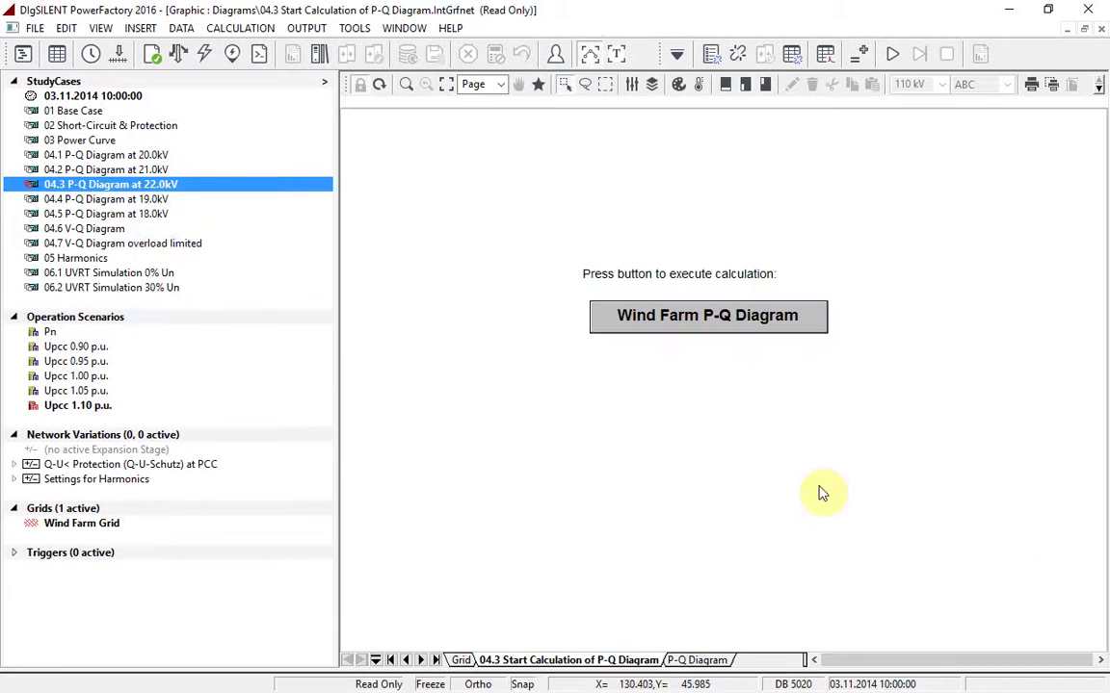
click(462, 660)
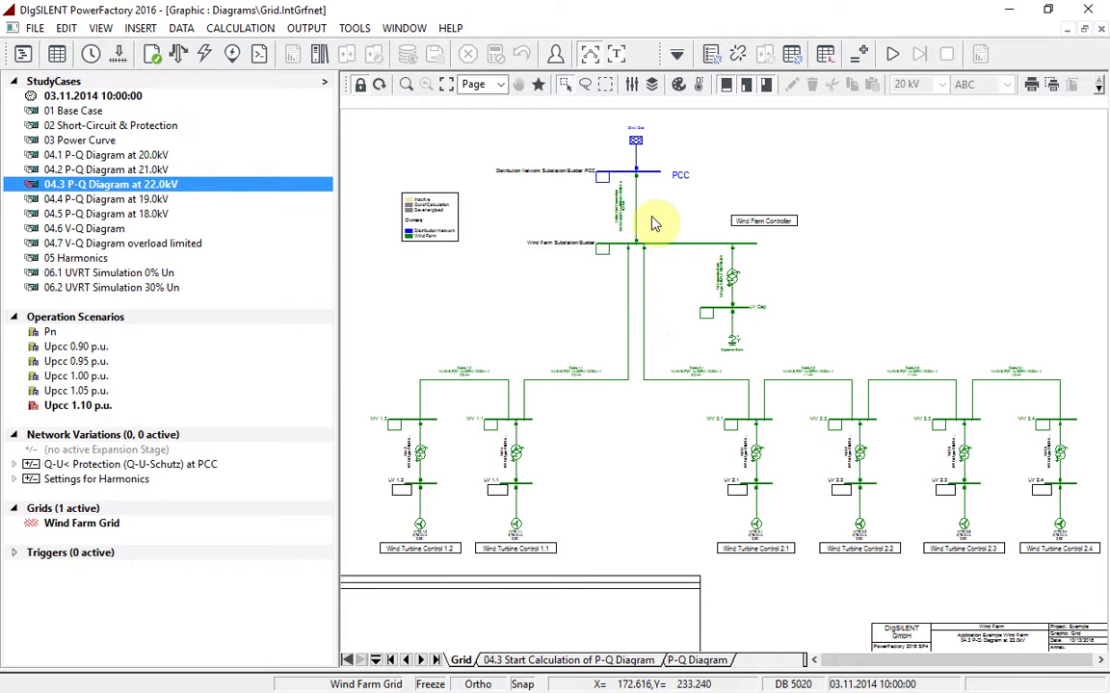
- Check the voltage setpoint in the load flow data of the external grid at the PCC
click(635, 142)
double_click(636, 142)
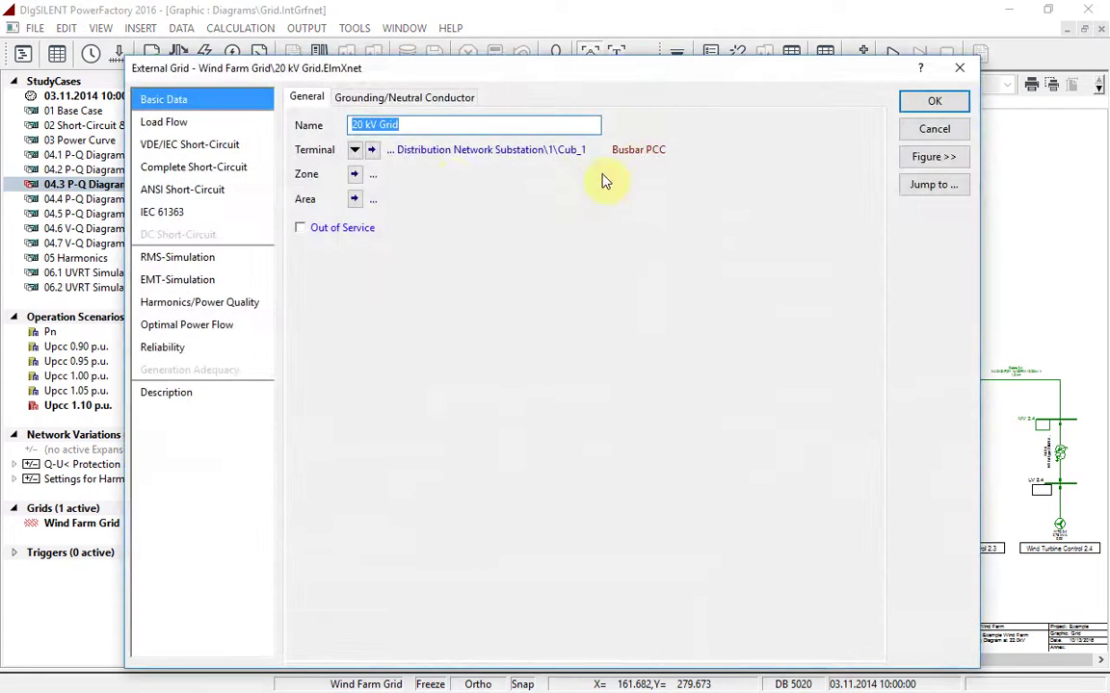
click(238, 128)
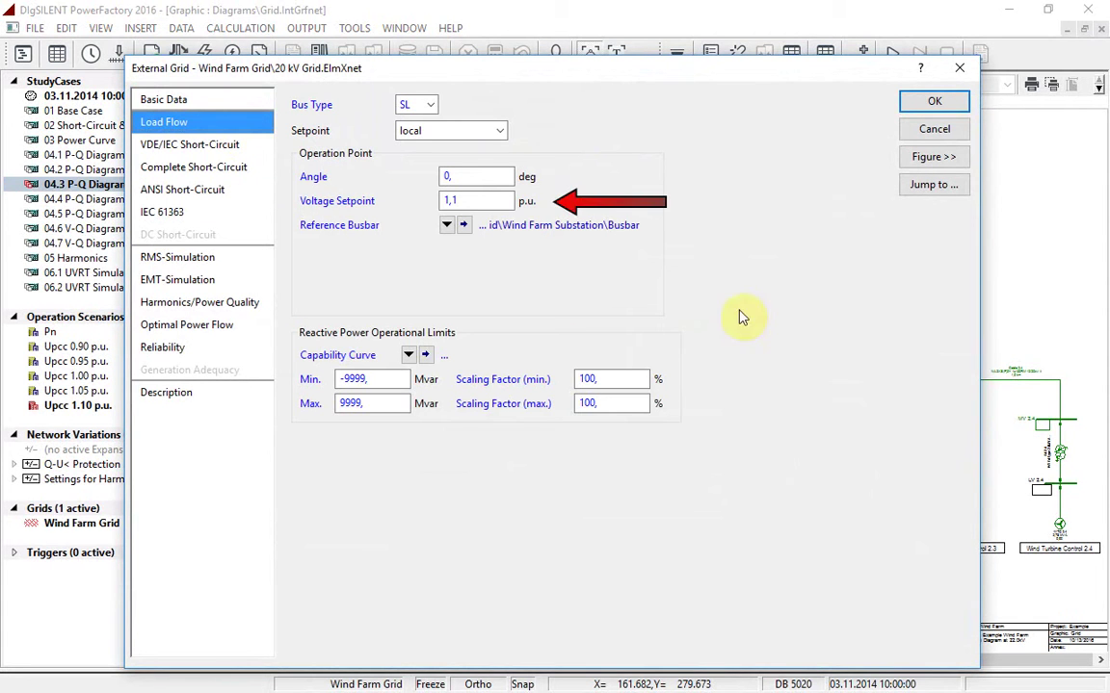
click(934, 102)
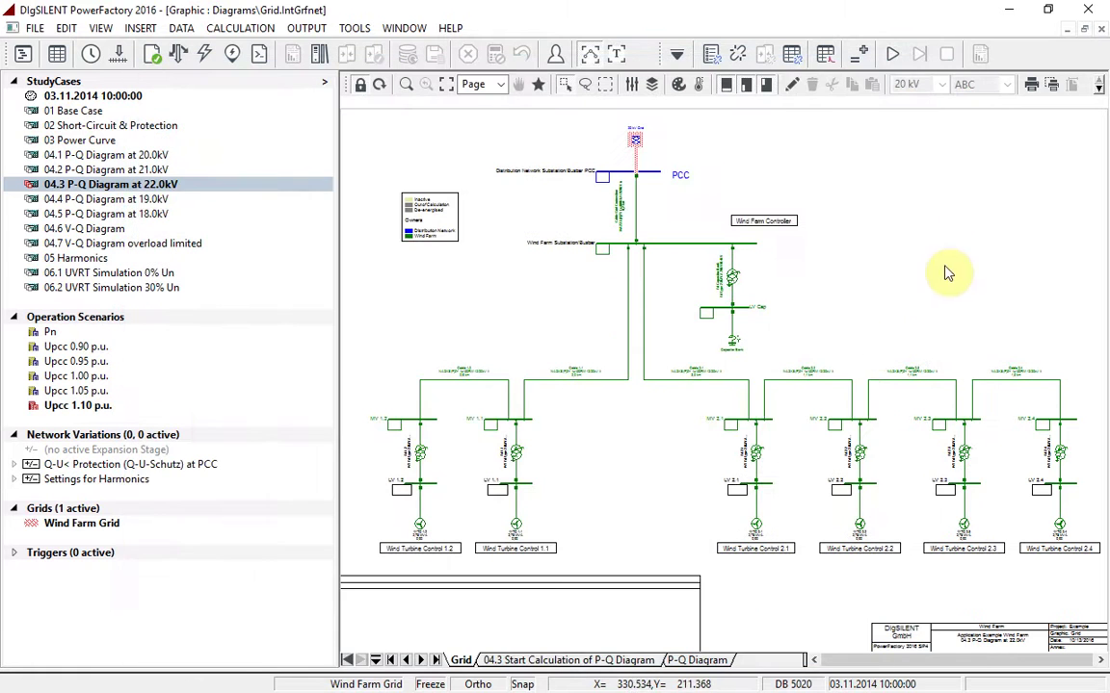
- Execute the wind farm P-Q diagram calculation for the 22.0 kV study case with the existing script parameters
click(569, 660)
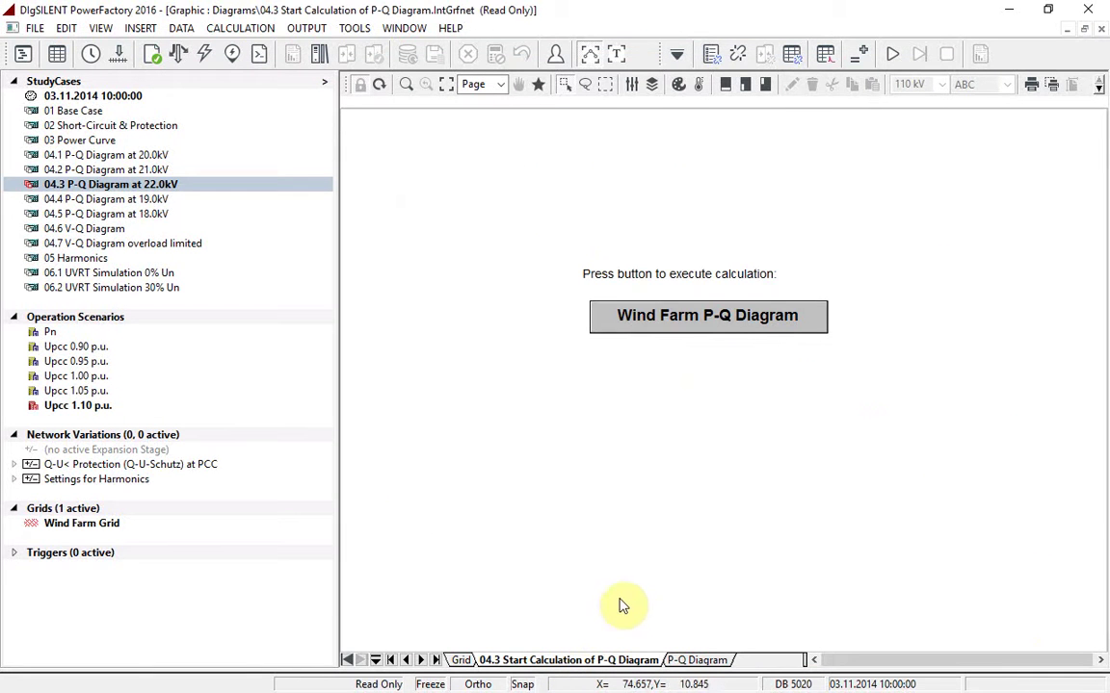
click(732, 323)
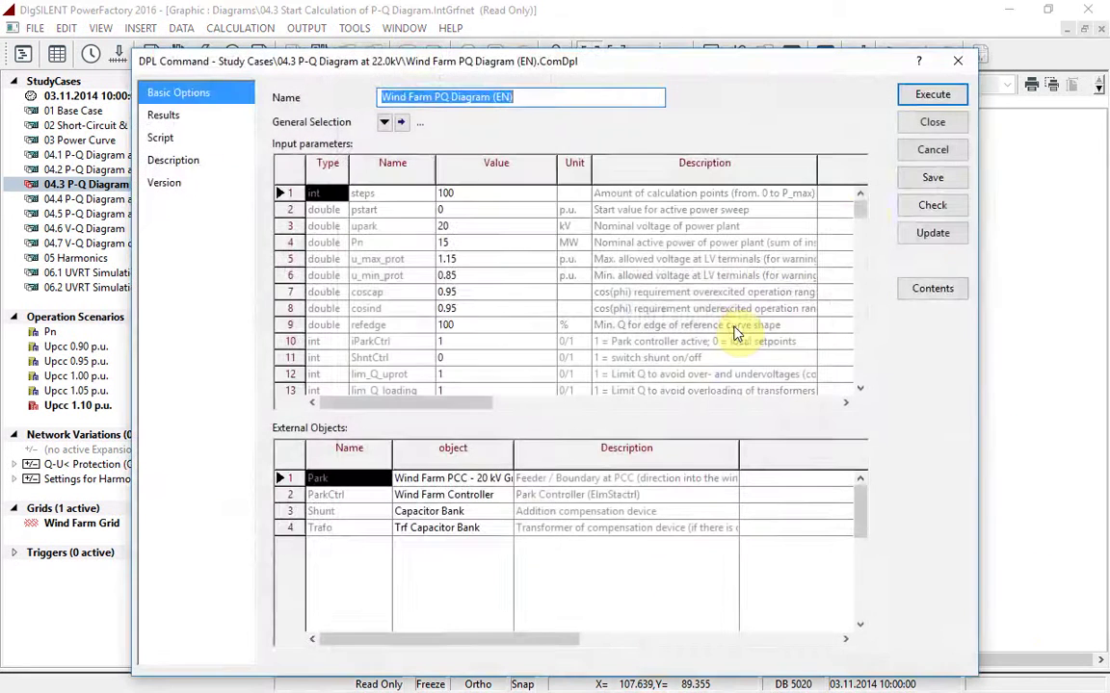
click(930, 94)
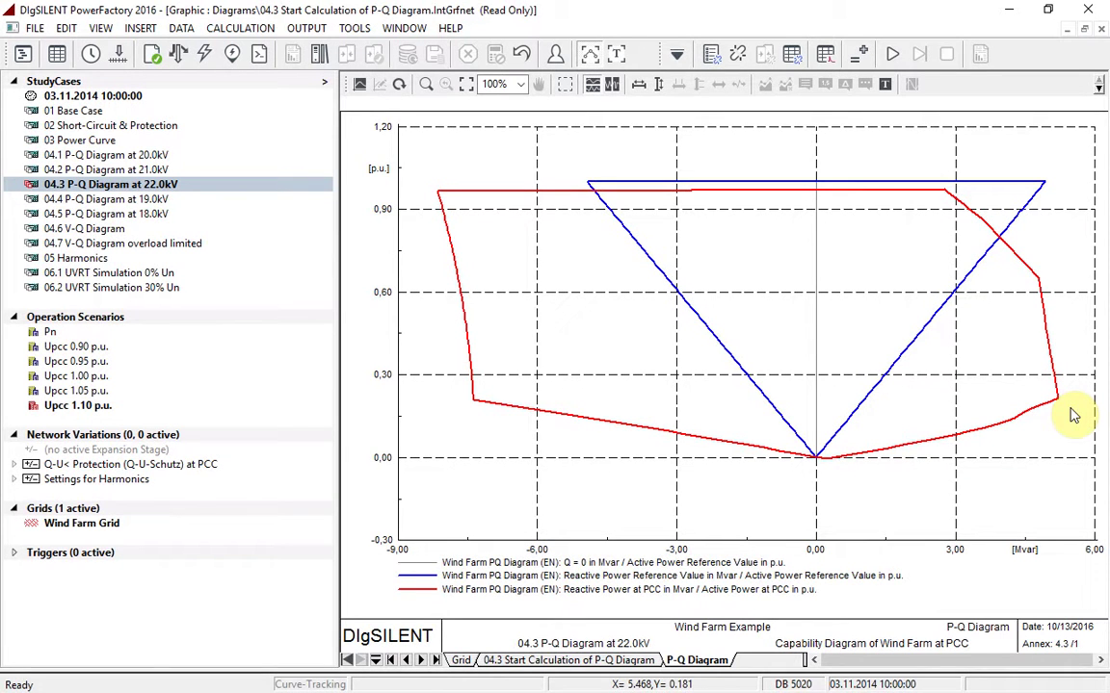
- Set the actual step number of the capacitor bank on the LV Cap busbar in the grid diagram to 8
click(461, 660)
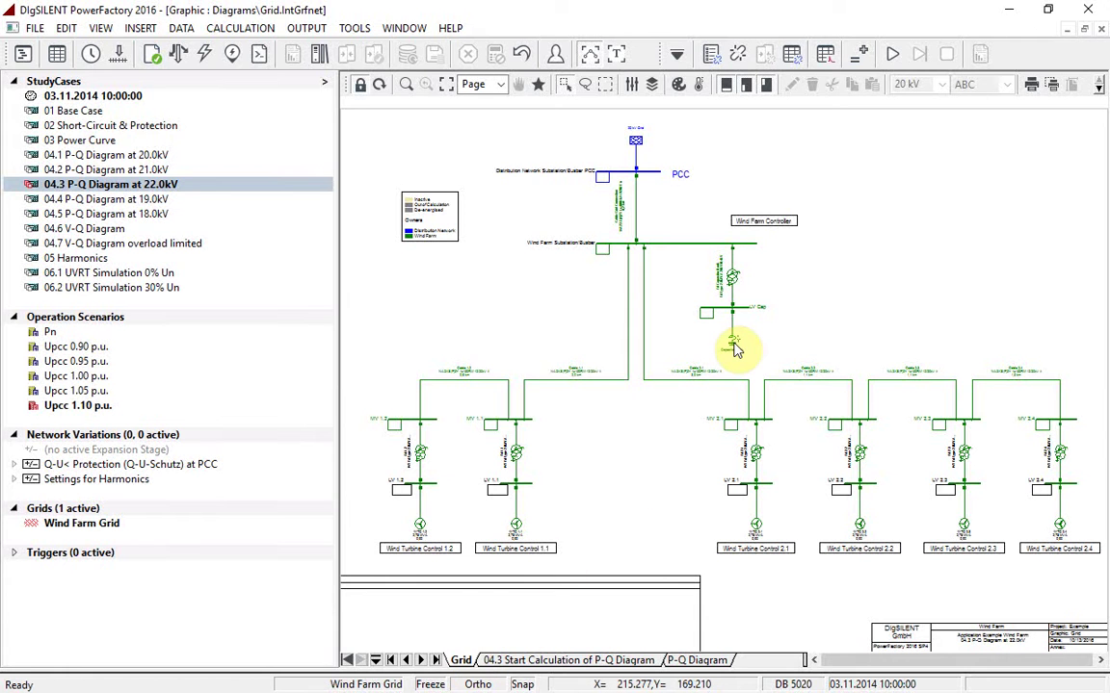
double_click(734, 349)
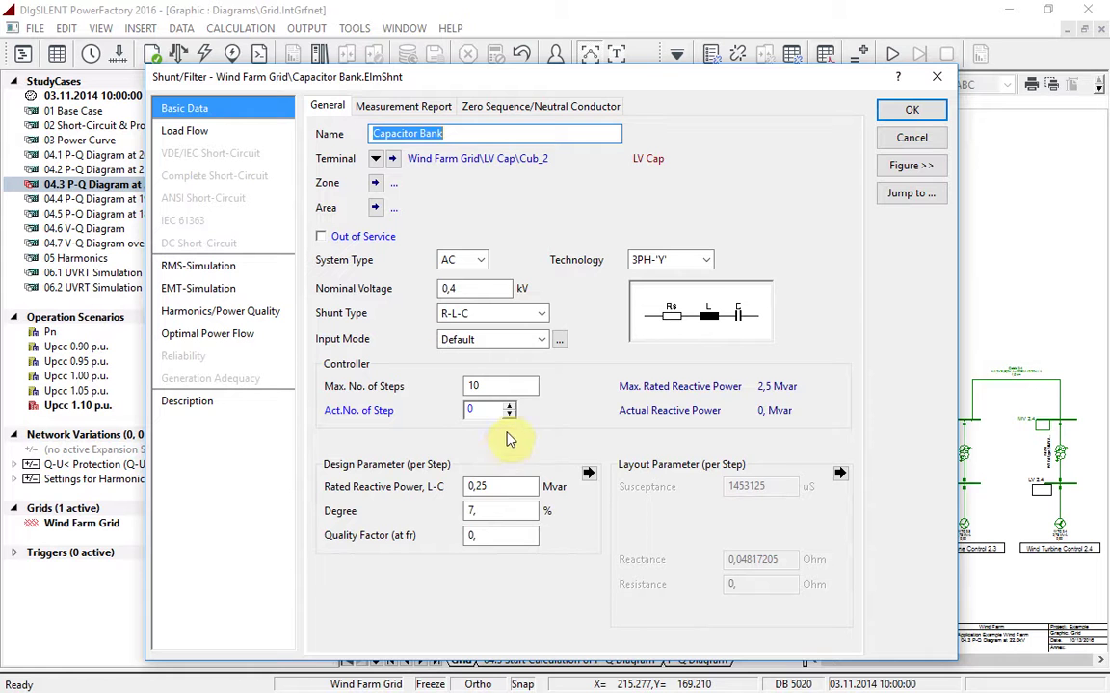
click(510, 407)
click(510, 406)
click(510, 406)
click(509, 406)
click(509, 407)
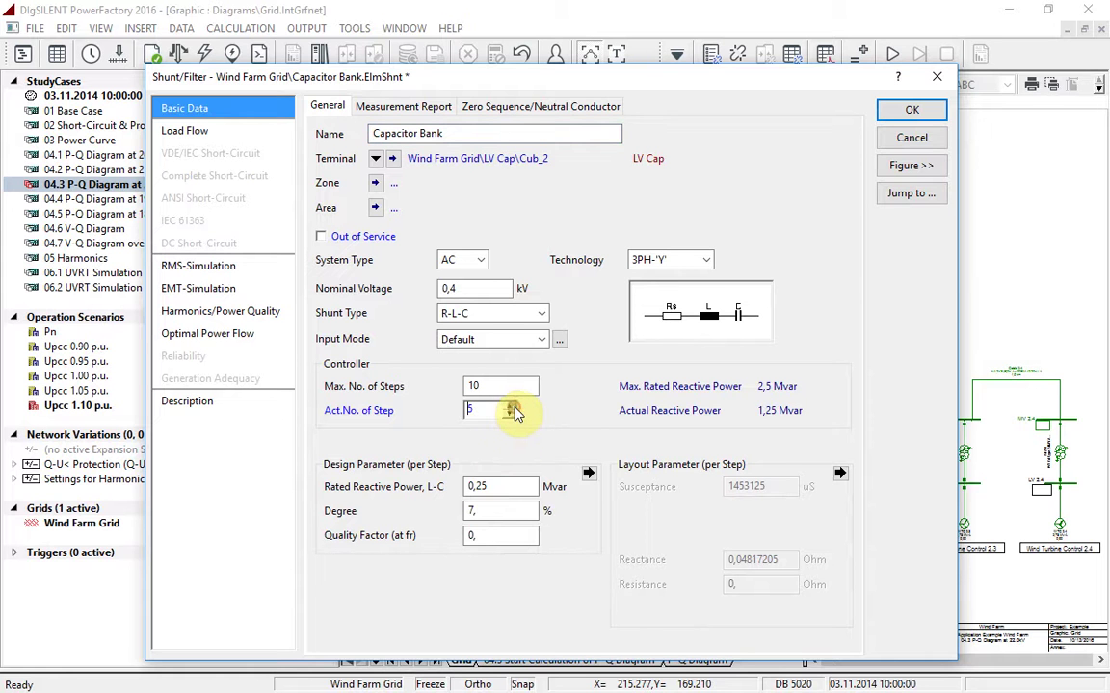
click(511, 407)
click(510, 406)
click(510, 406)
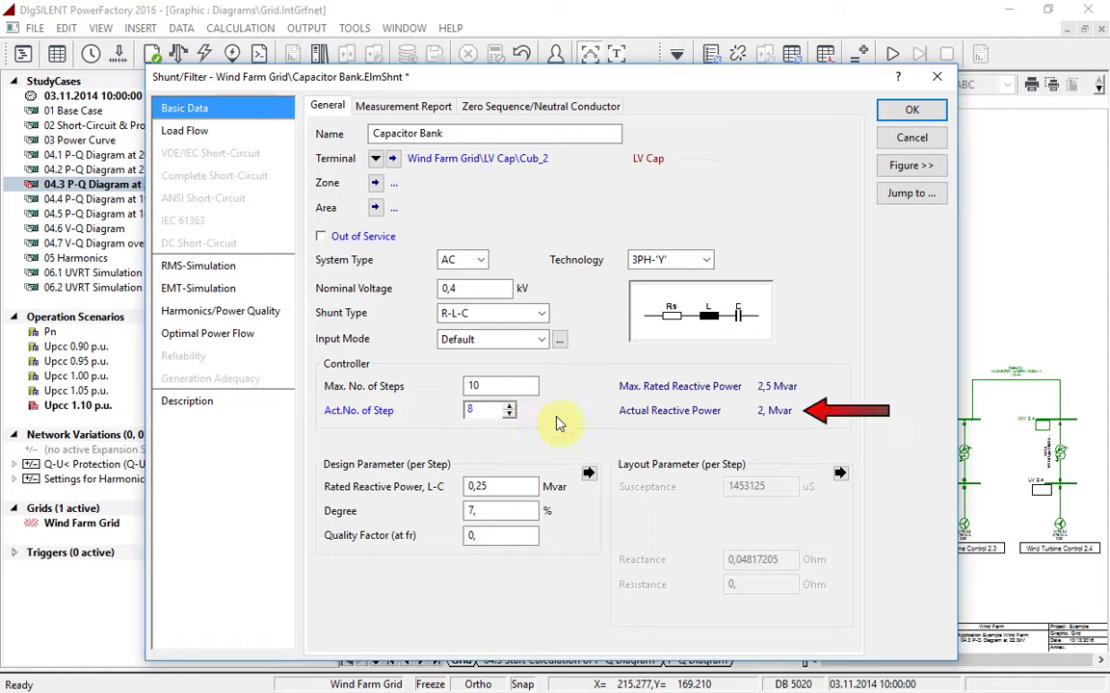
click(939, 113)
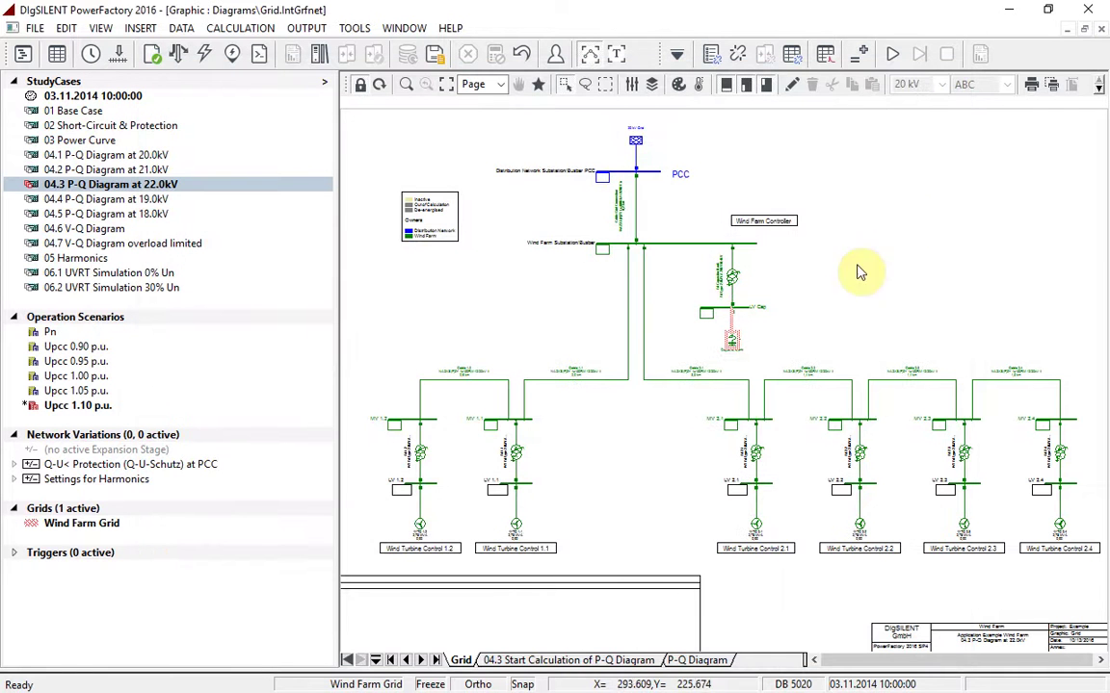
- Execute the wind farm P-Q diagram calculation at 22.0 kV again with the changed capacitor bank setting
click(544, 661)
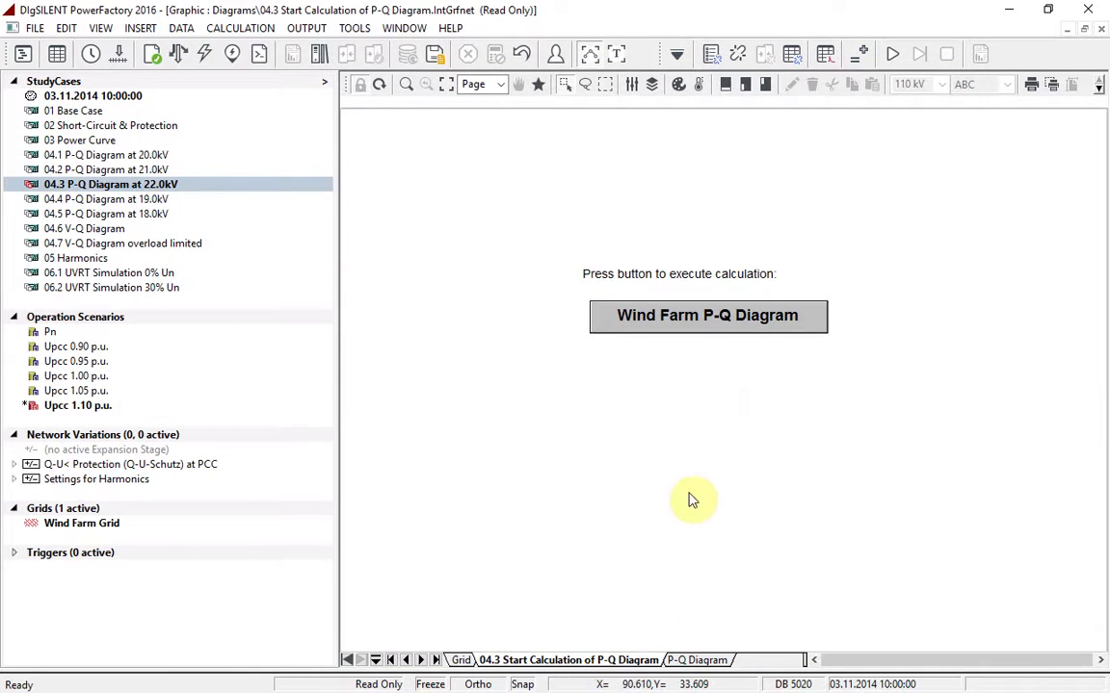
click(769, 323)
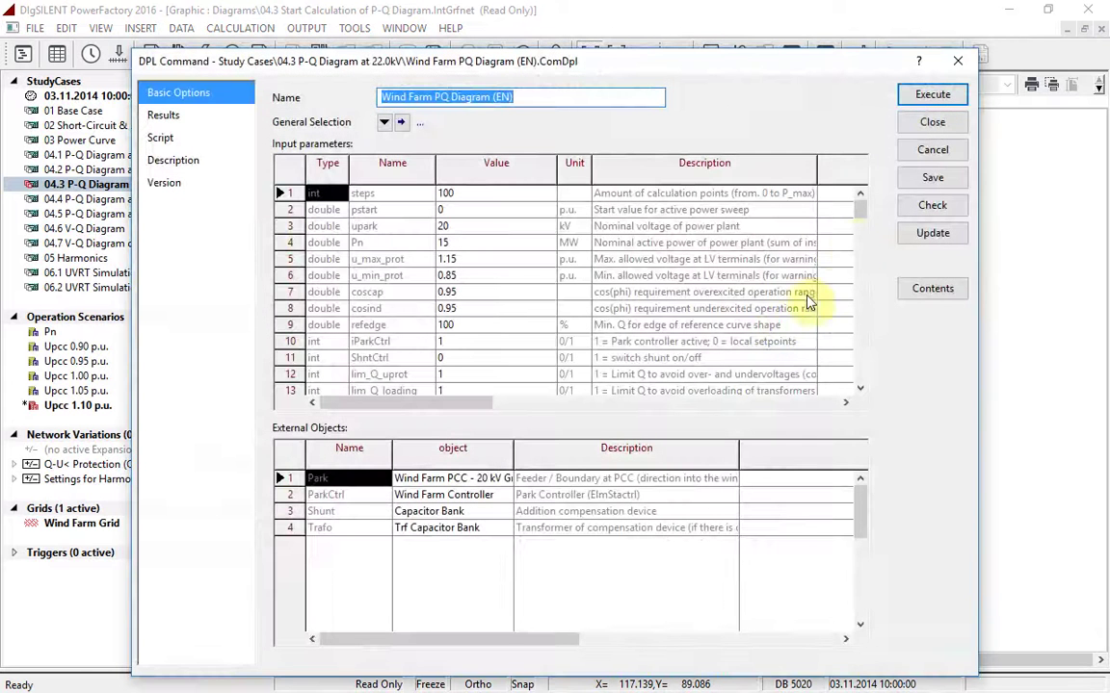
click(949, 94)
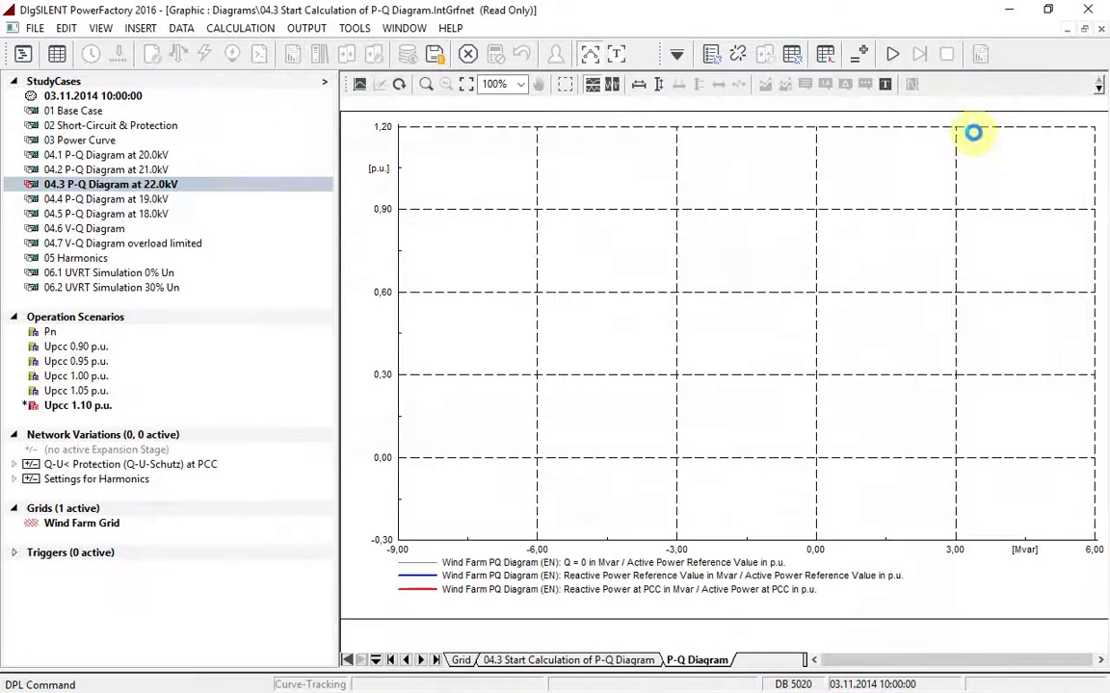